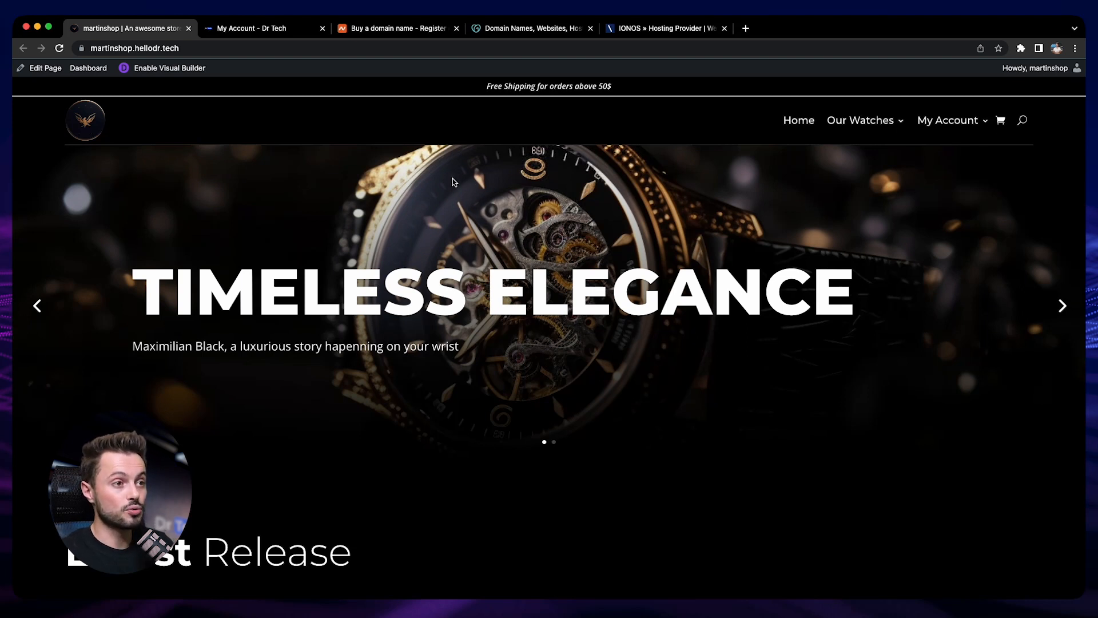
Look over the home pages of the domain registrars Namecheap, GoDaddy and IONOS
{"action": "left_click", "coordinate": [393, 29]}
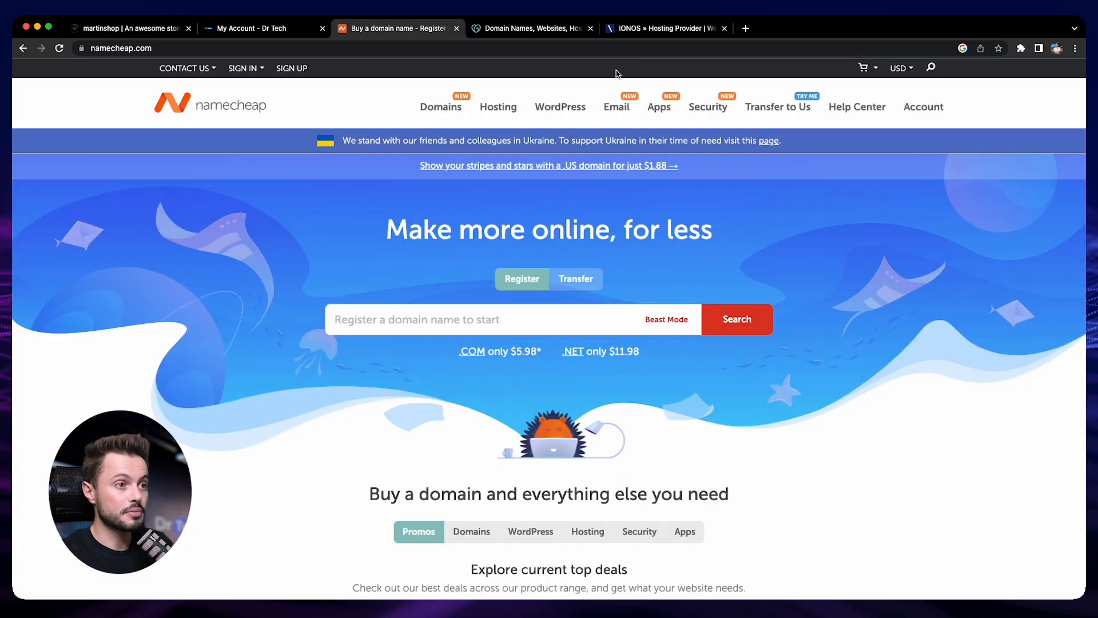
{"action": "left_click", "coordinate": [532, 29]}
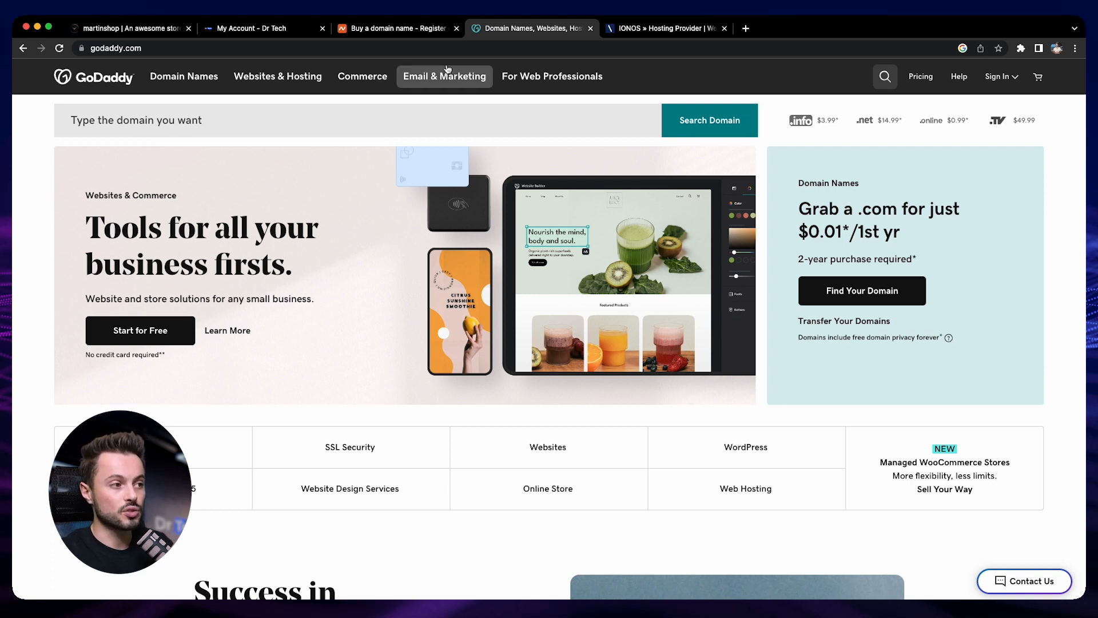
{"action": "left_click", "coordinate": [658, 28]}
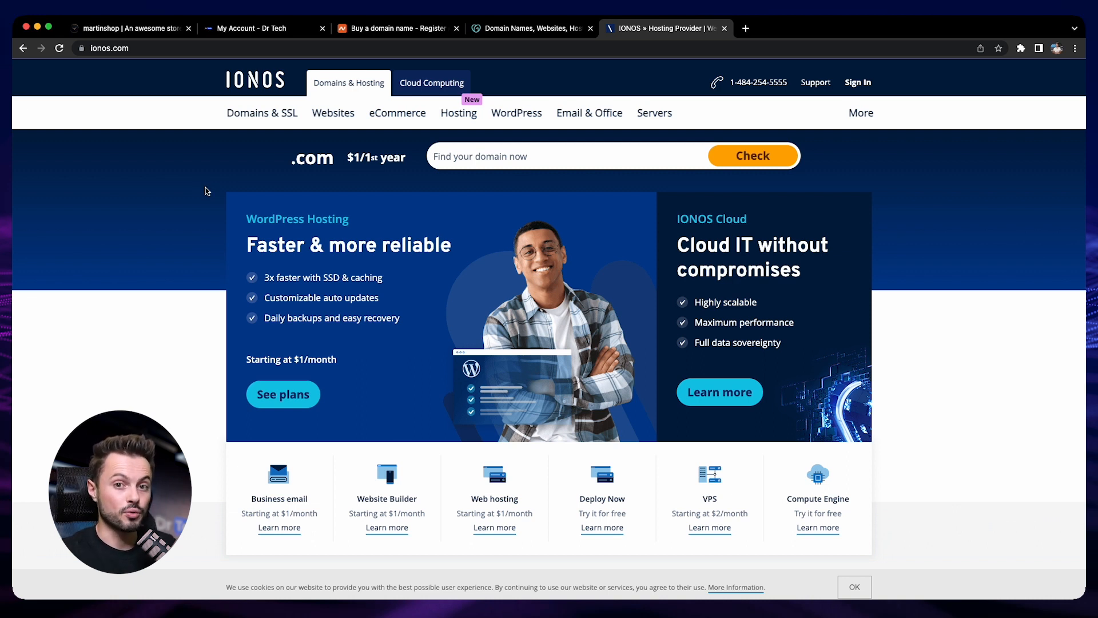
{"action": "left_click", "coordinate": [394, 28]}
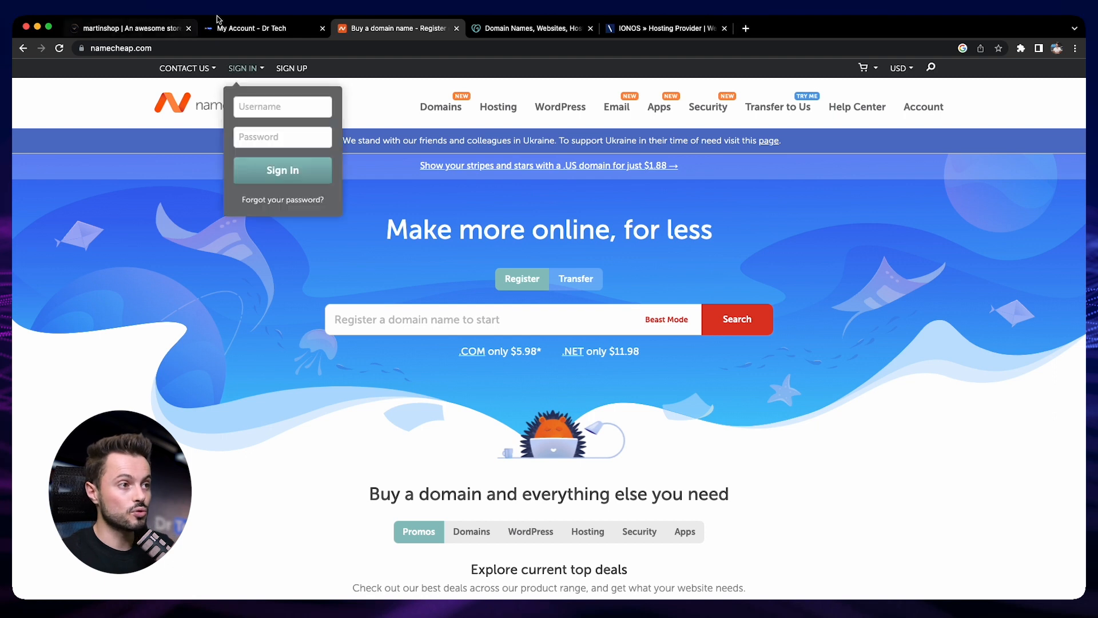
Open the instructions for connecting a domain name from the Dr Tech account page
{"action": "left_click", "coordinate": [247, 28]}
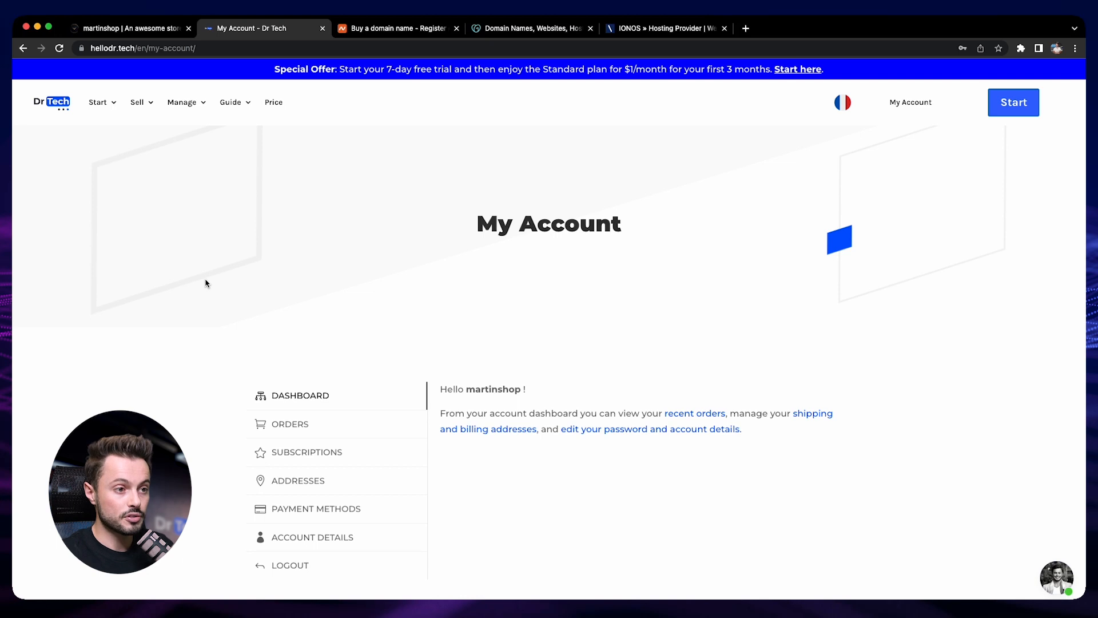
{"action": "scroll", "coordinate": [207, 283], "scroll_direction": "down", "scroll_amount": 5}
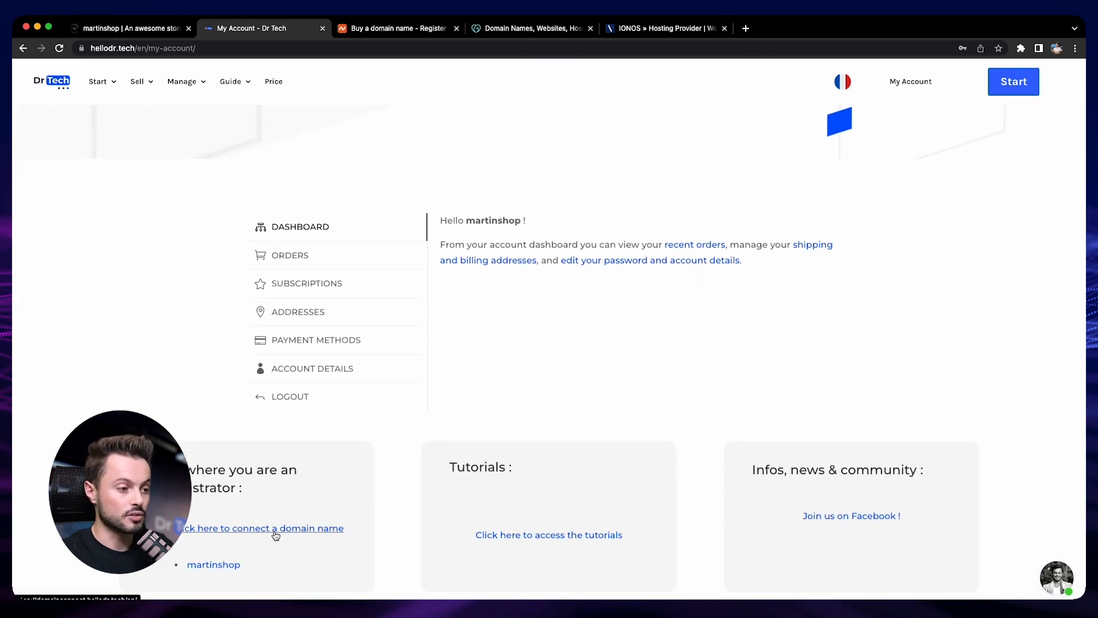
{"action": "left_click", "coordinate": [280, 528]}
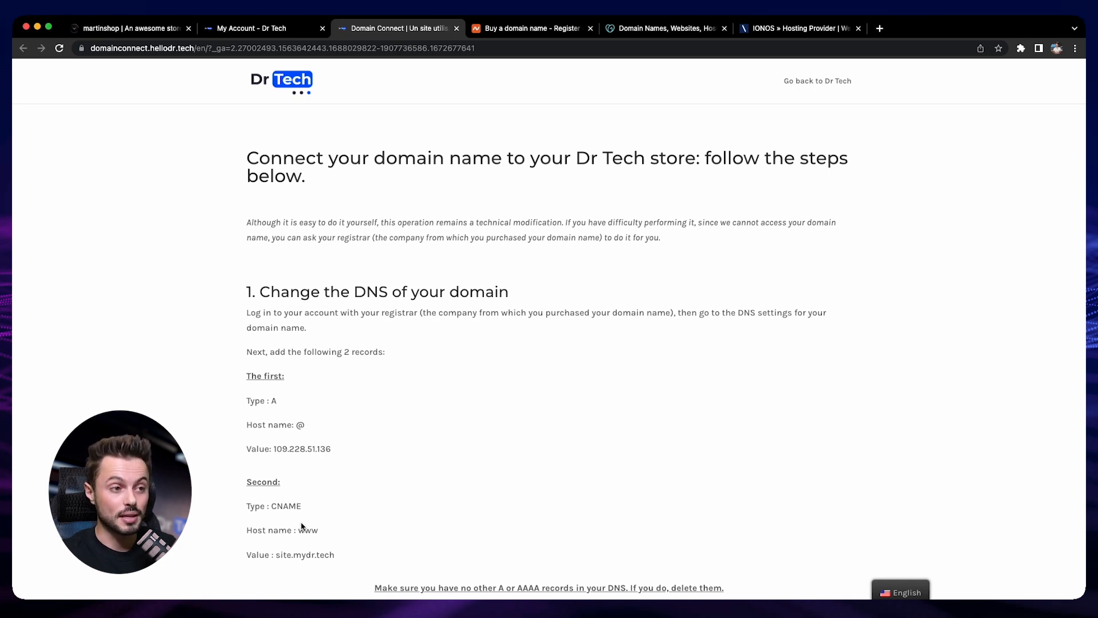
Review the domain connection instructions, including the registrar note and the A and CNAME records to add, glancing at the Namecheap and GoDaddy sites
{"action": "double_click", "coordinate": [345, 238]}
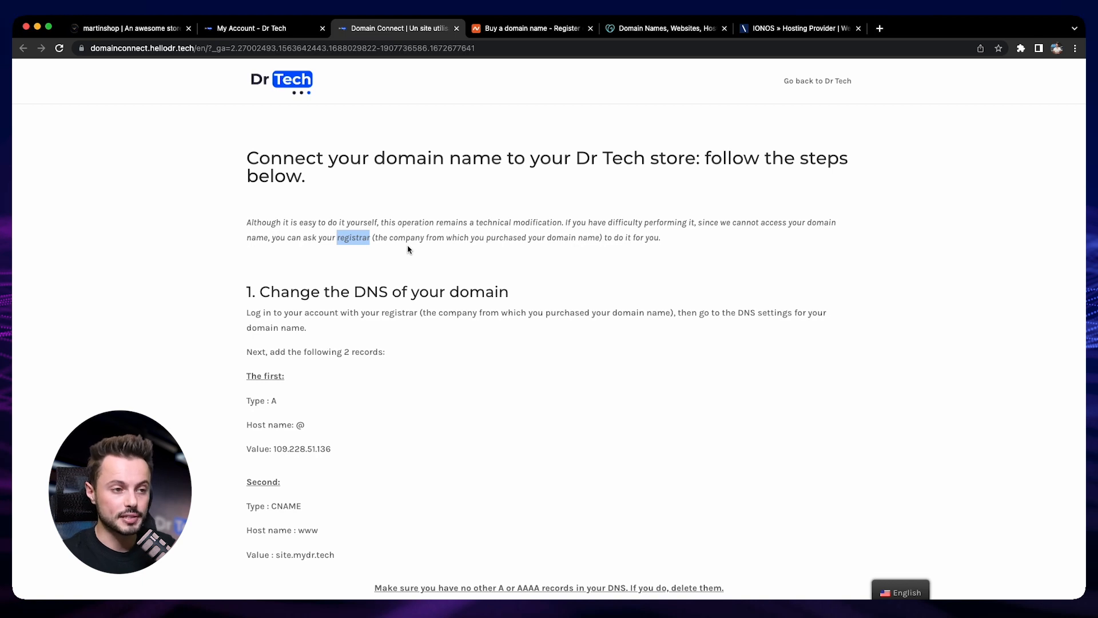
{"action": "left_click", "coordinate": [518, 28]}
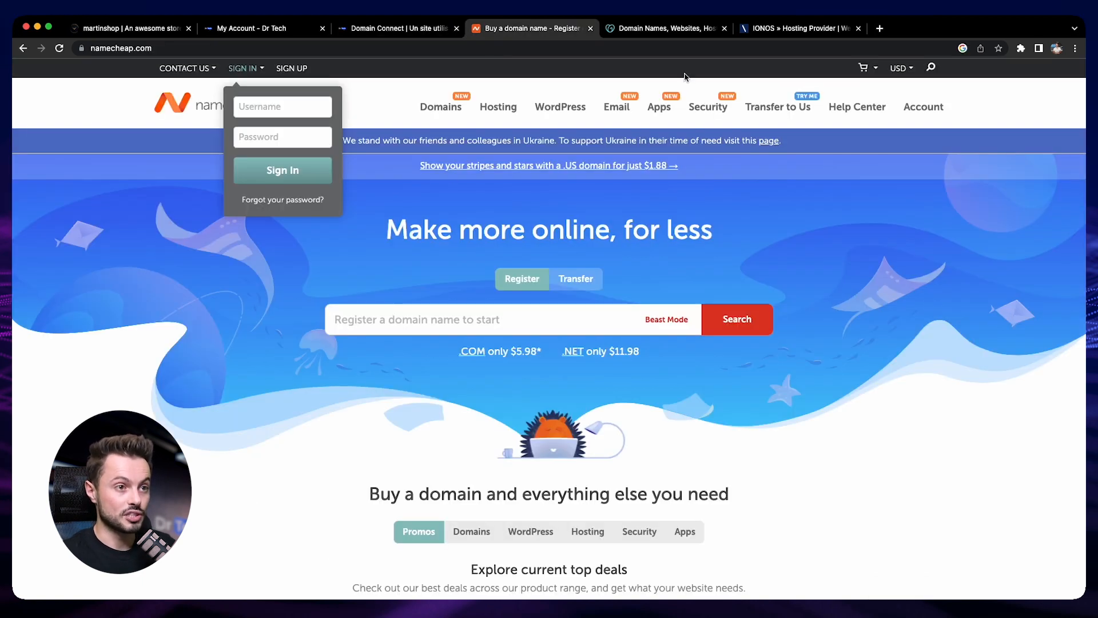
{"action": "left_click", "coordinate": [666, 29]}
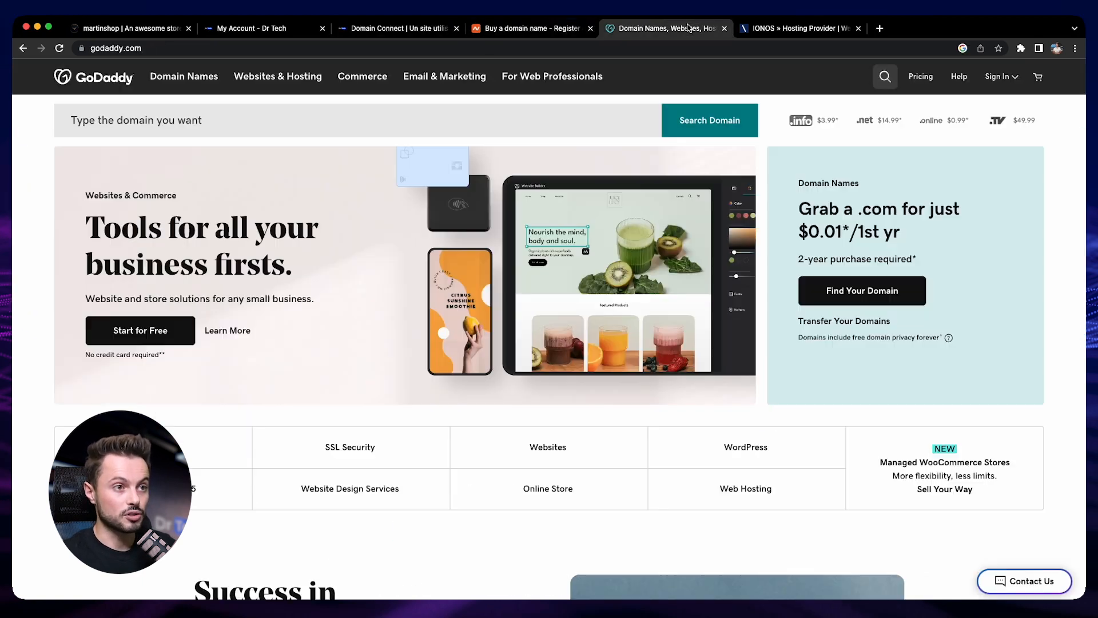
{"action": "left_click", "coordinate": [384, 29]}
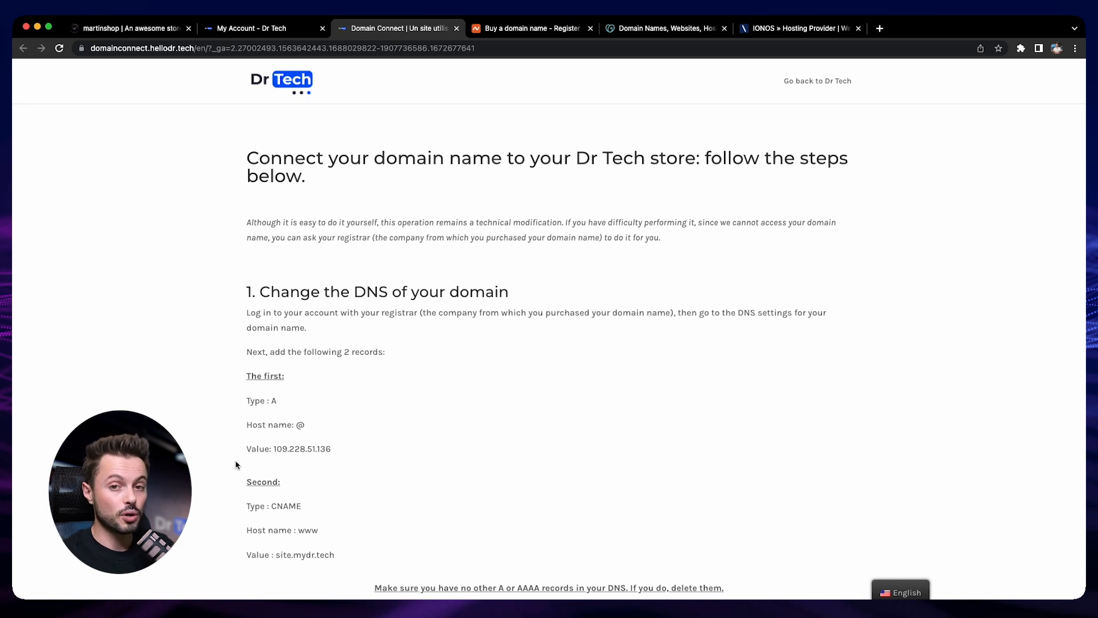
{"action": "left_click_drag", "start_coordinate": [245, 400], "coordinate": [294, 400]}
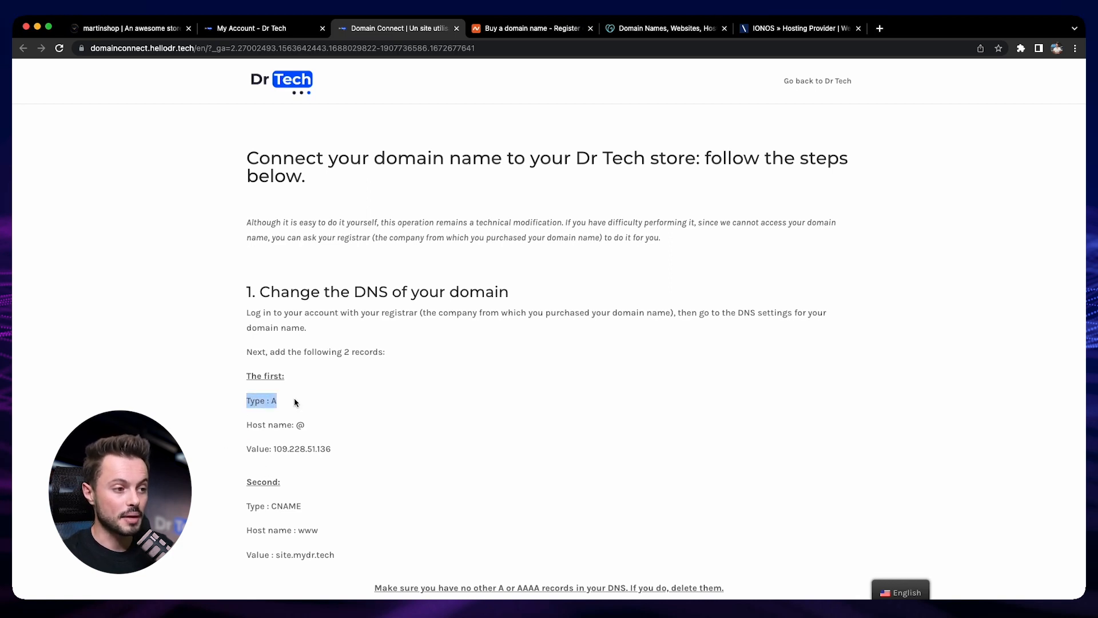
{"action": "left_click_drag", "start_coordinate": [246, 503], "coordinate": [314, 503]}
{"action": "left_click", "coordinate": [595, 540]}
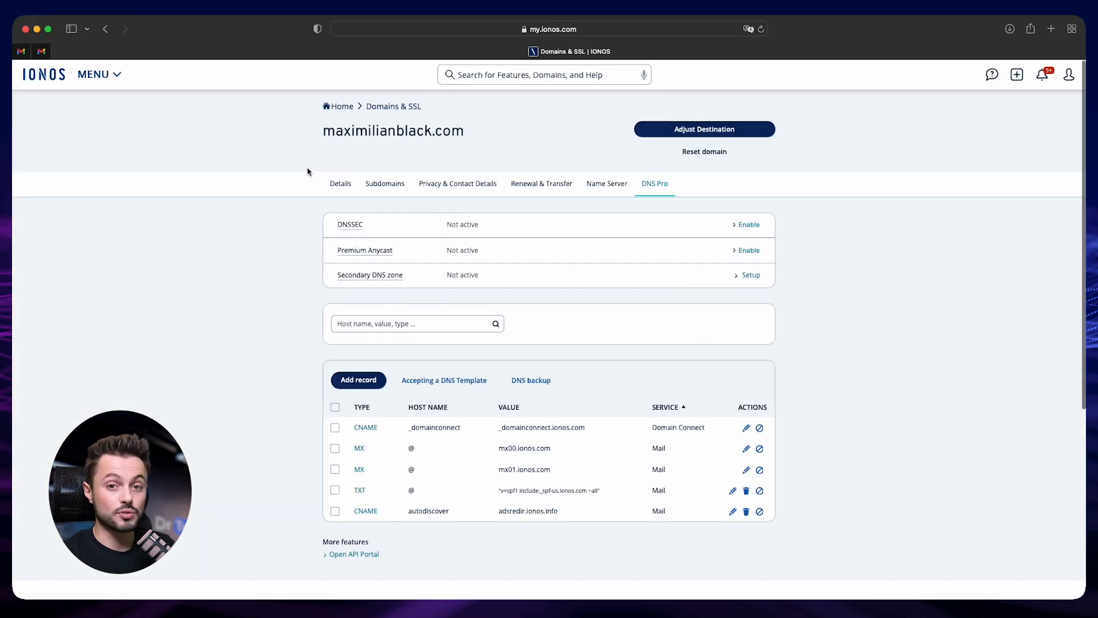
Start a new A record for maximilianblack.com in the IONOS DNS settings with host name @
{"action": "left_click_drag", "start_coordinate": [318, 135], "coordinate": [480, 133]}
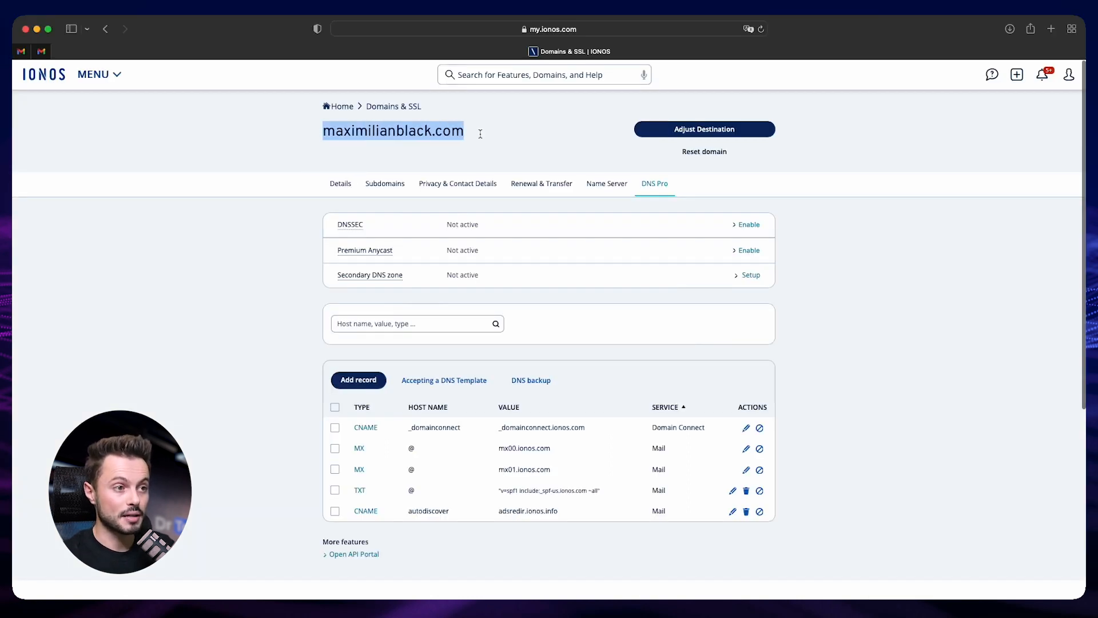
{"action": "left_click", "coordinate": [288, 233]}
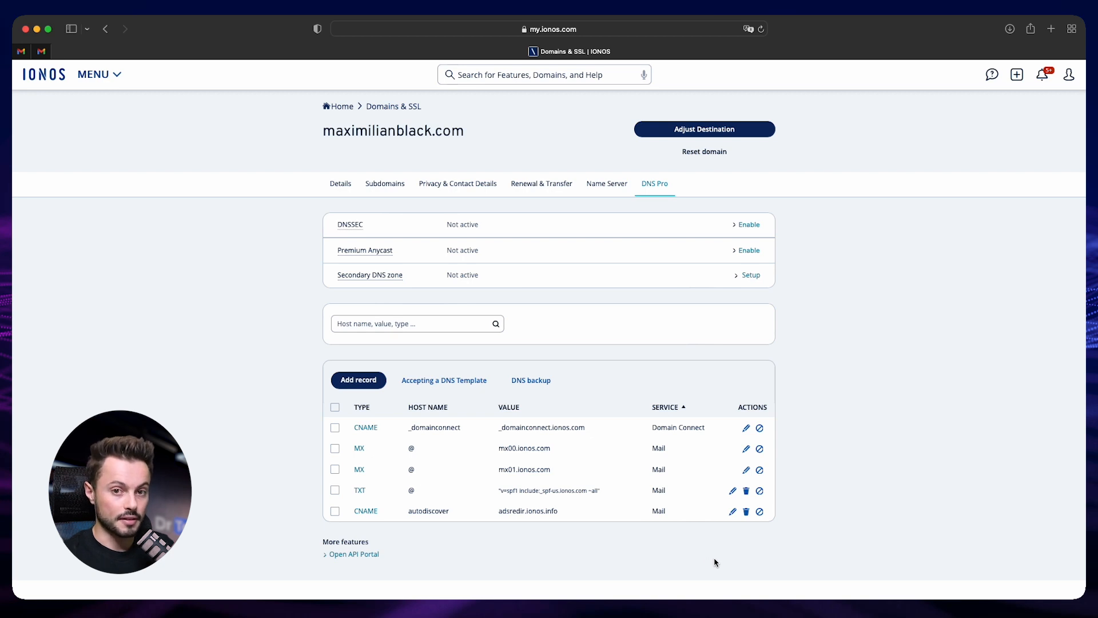
{"action": "left_click", "coordinate": [359, 381]}
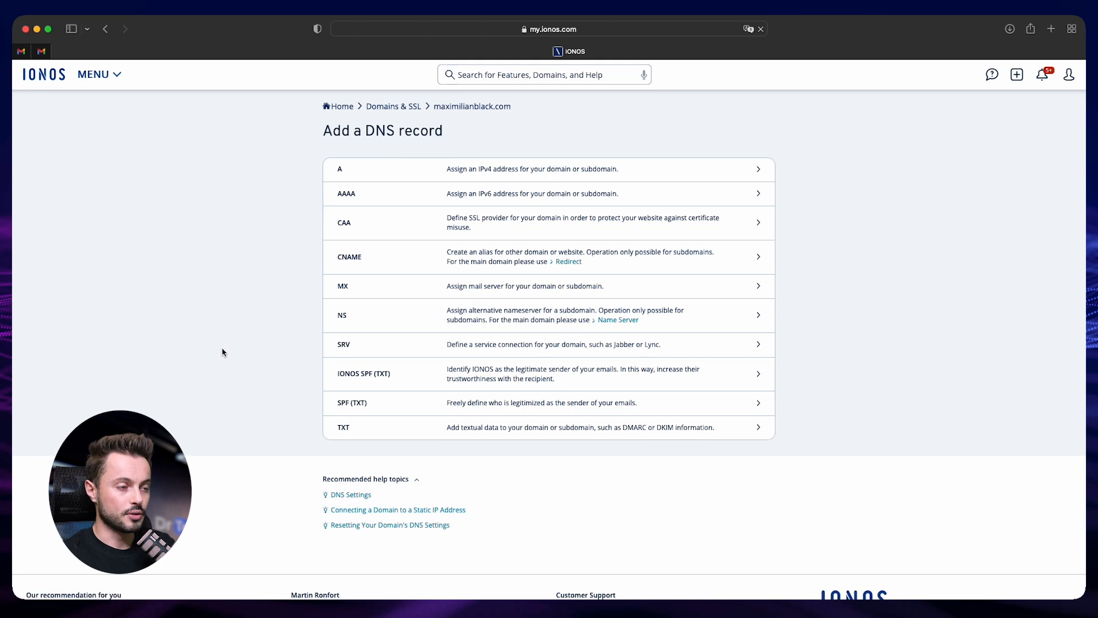
{"action": "left_click", "coordinate": [372, 171]}
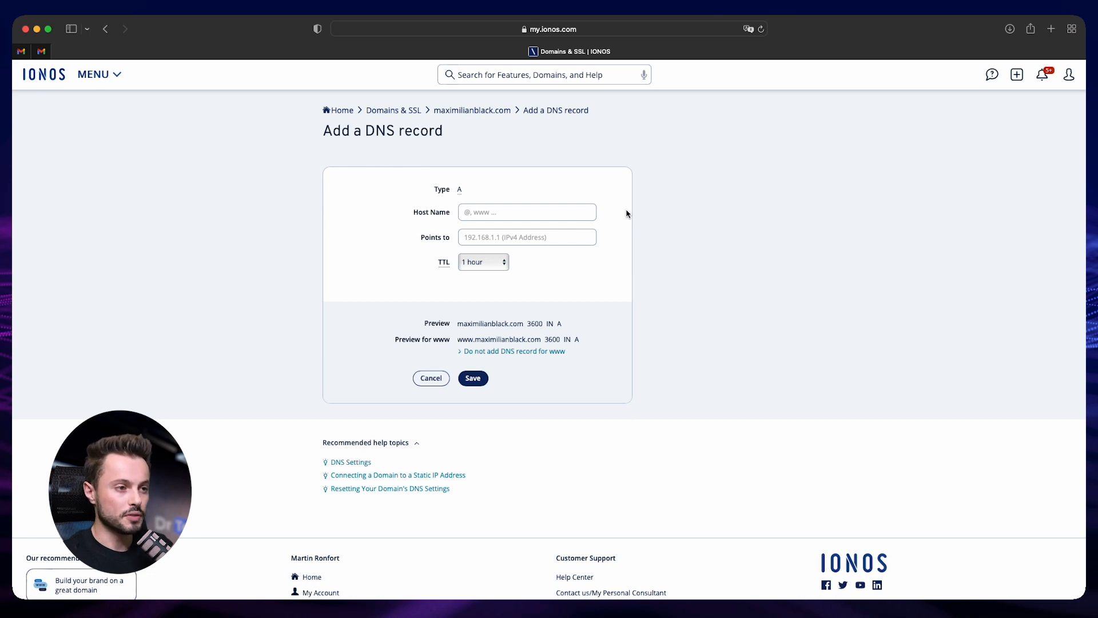
{"action": "left_click", "coordinate": [480, 213]}
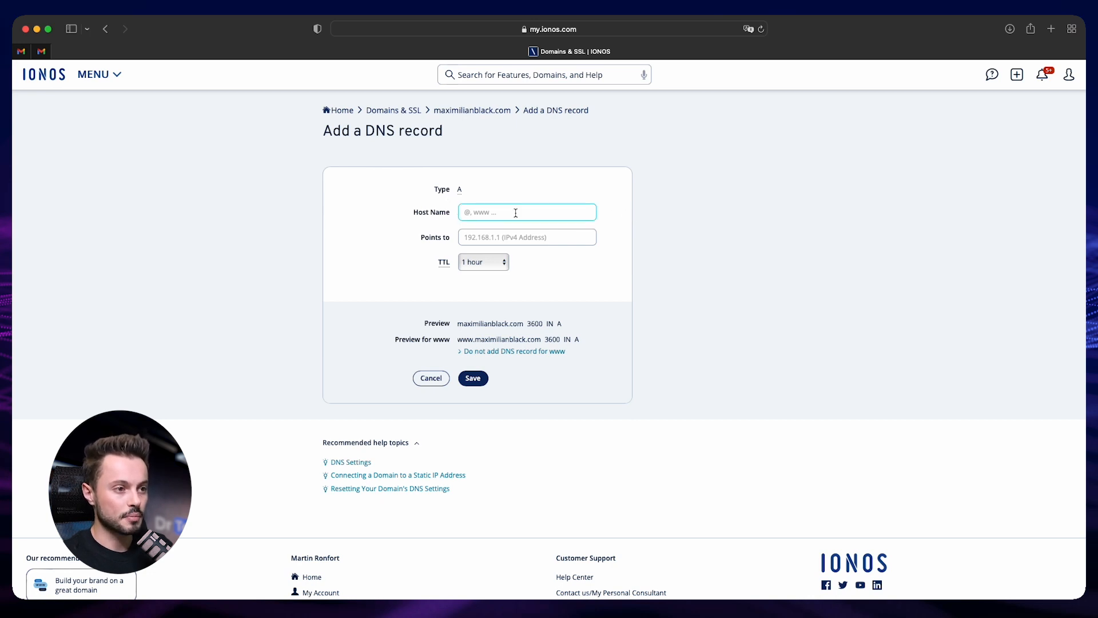
{"action": "type", "text": "@"}
{"action": "left_click", "coordinate": [722, 252]}
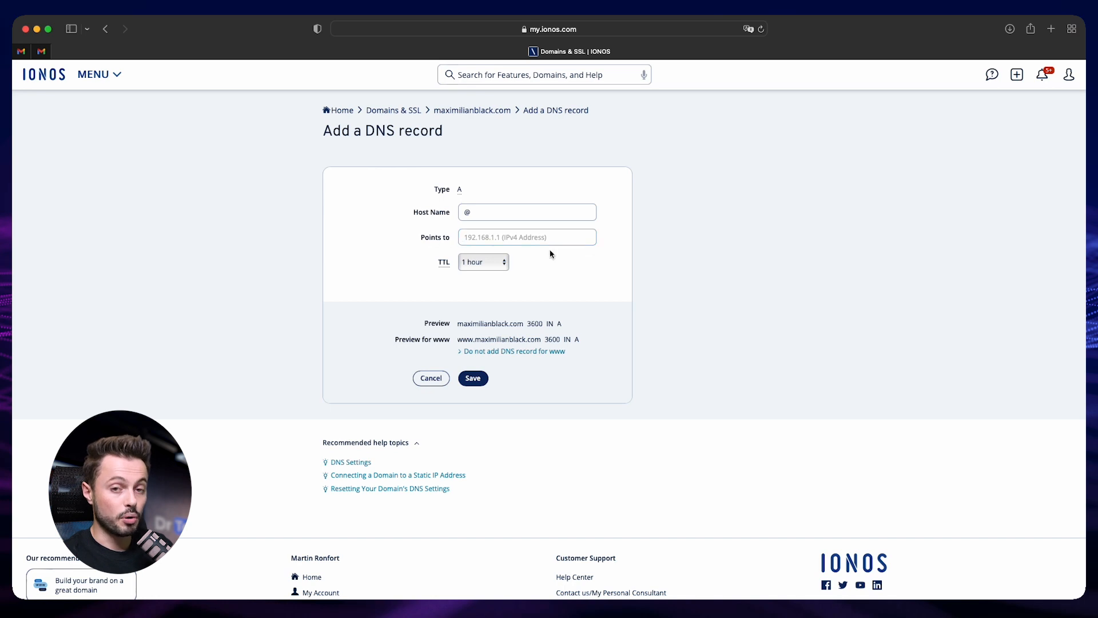
Point the A record to 109.228.51.136, copied from the Dr Tech instructions, and save the record
{"action": "key", "text": "ctrl+Up"}
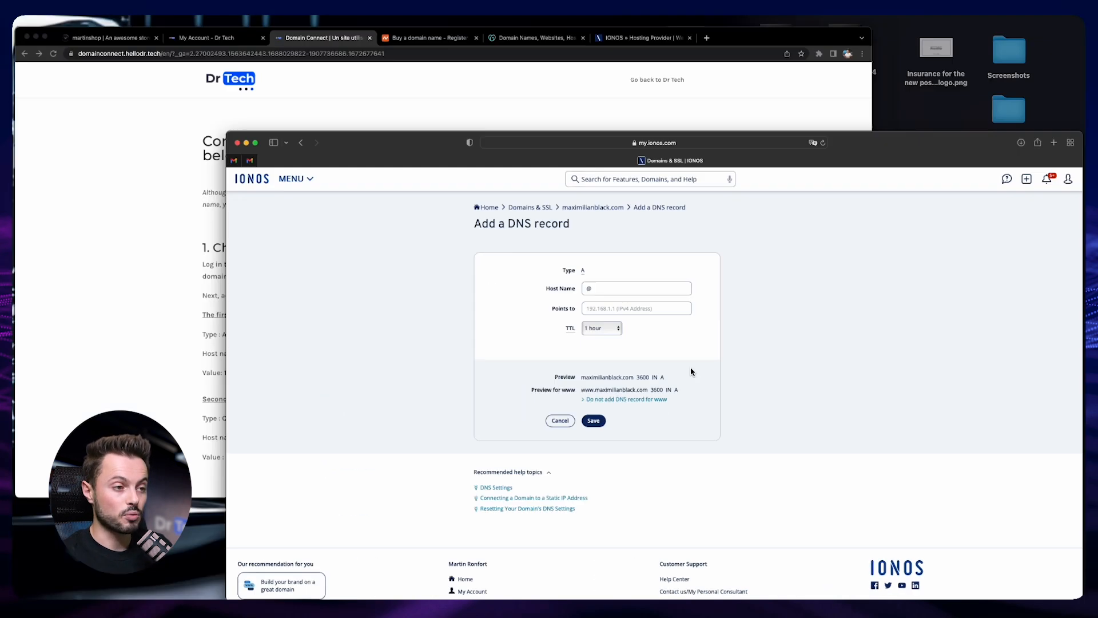
{"action": "left_click", "coordinate": [451, 269]}
{"action": "scroll", "coordinate": [343, 352], "scroll_direction": "down", "scroll_amount": 1}
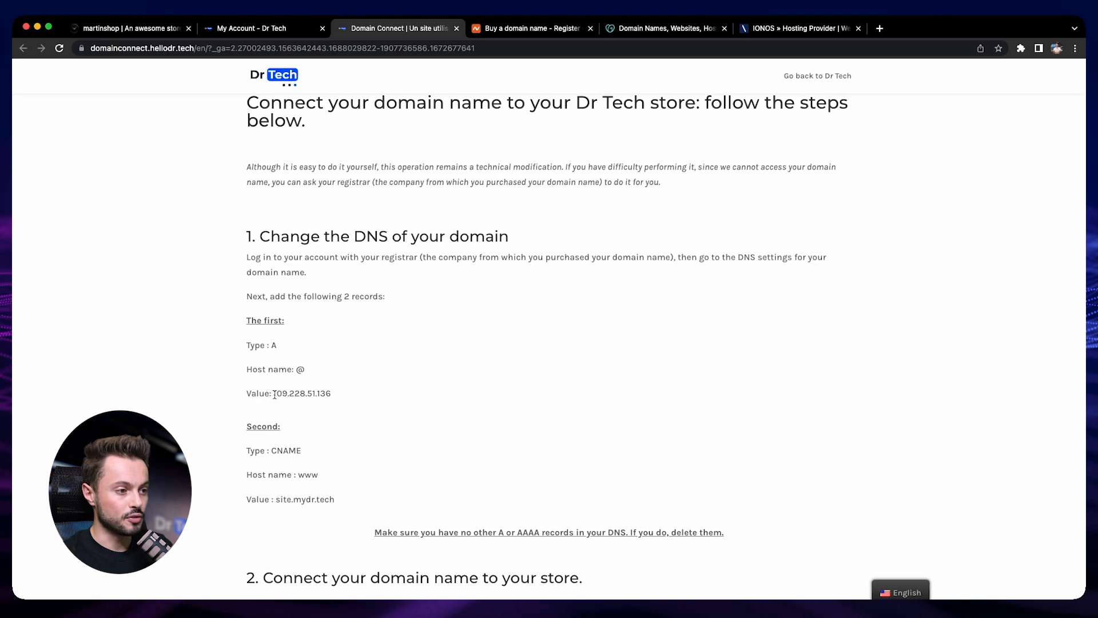
{"action": "left_click_drag", "start_coordinate": [274, 394], "coordinate": [336, 397]}
{"action": "key", "text": "super+c"}
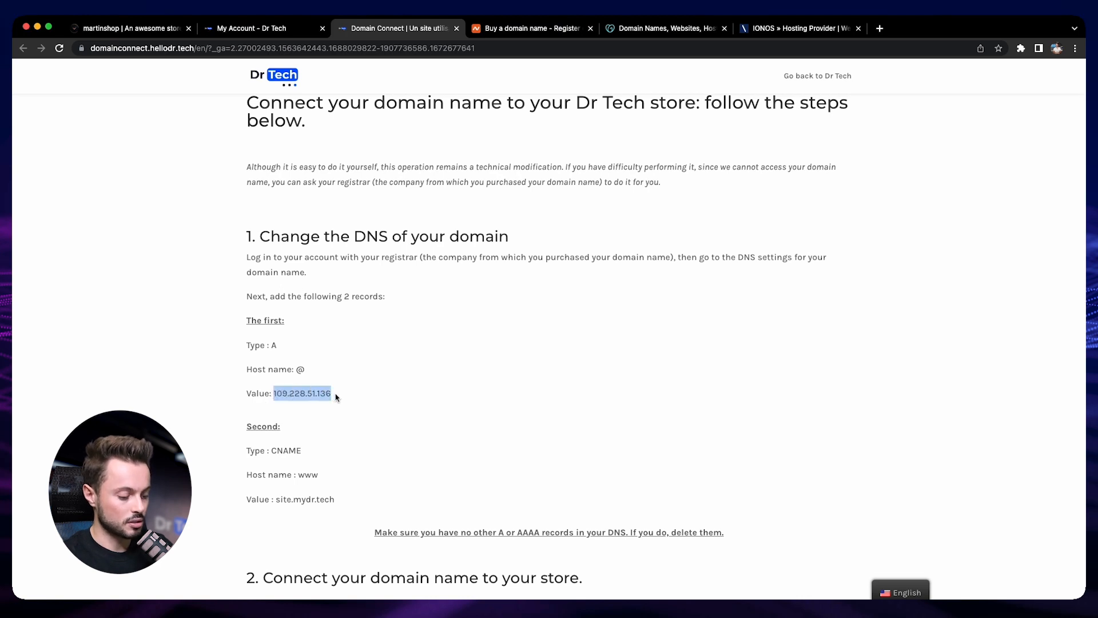
{"action": "key", "text": "ctrl+Up"}
{"action": "left_click", "coordinate": [399, 223]}
{"action": "left_click", "coordinate": [494, 236]}
{"action": "key", "text": "super+v"}
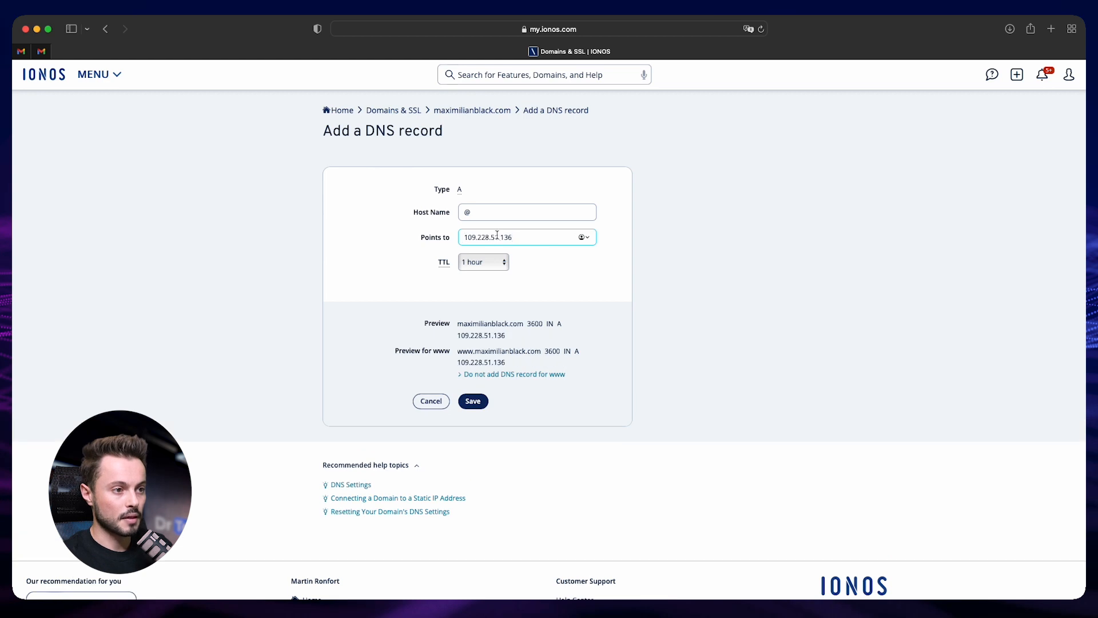
{"action": "left_click", "coordinate": [472, 404]}
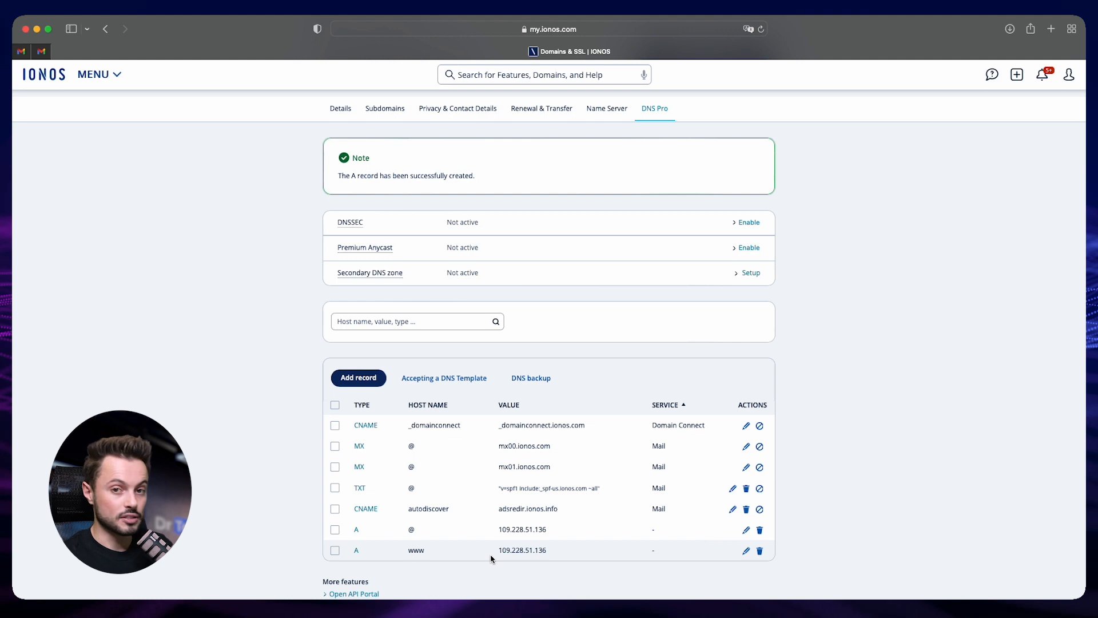
Delete the extra A record for the www host from the domain's DNS records
{"action": "left_click", "coordinate": [760, 552]}
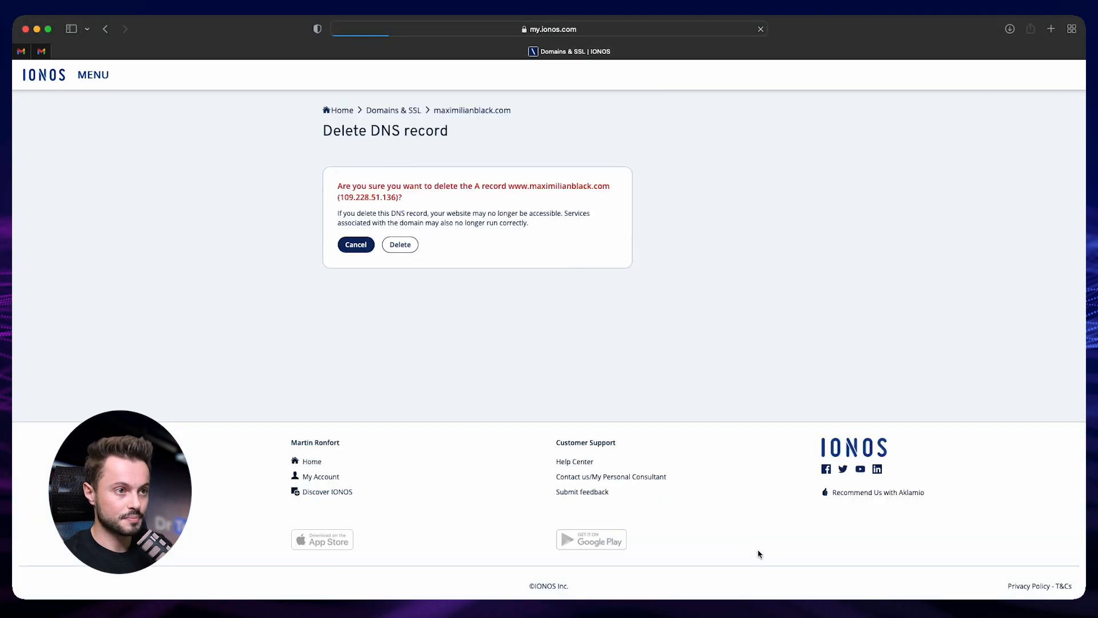
{"action": "left_click", "coordinate": [404, 246]}
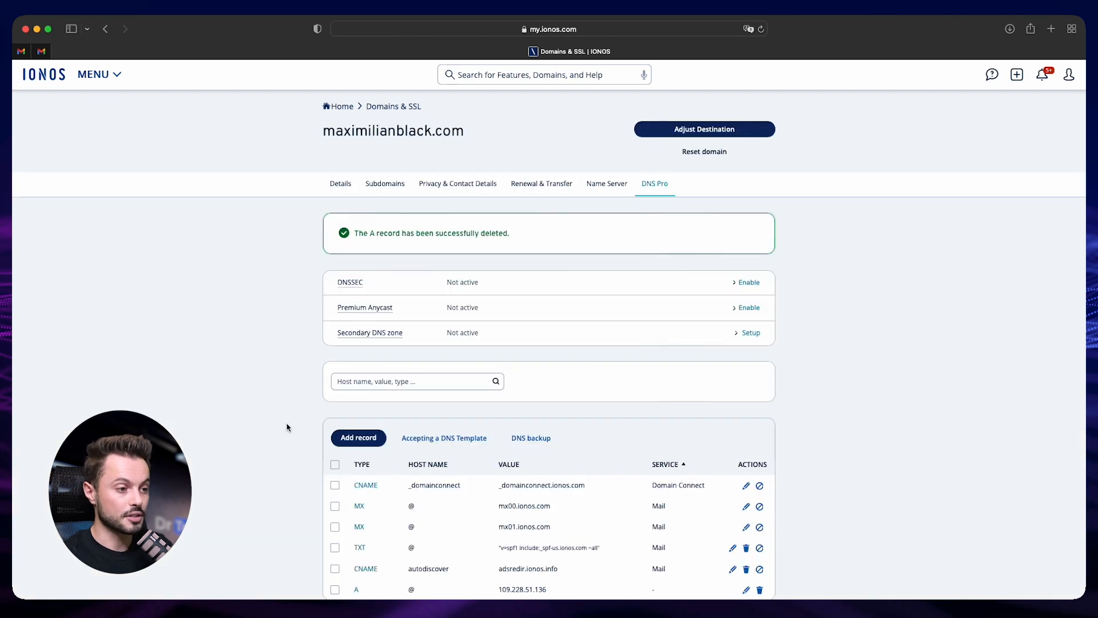
Start a CNAME record with host name www pointing to site.mydr.tech, checking the value against the Dr Tech instructions
{"action": "left_click", "coordinate": [358, 438]}
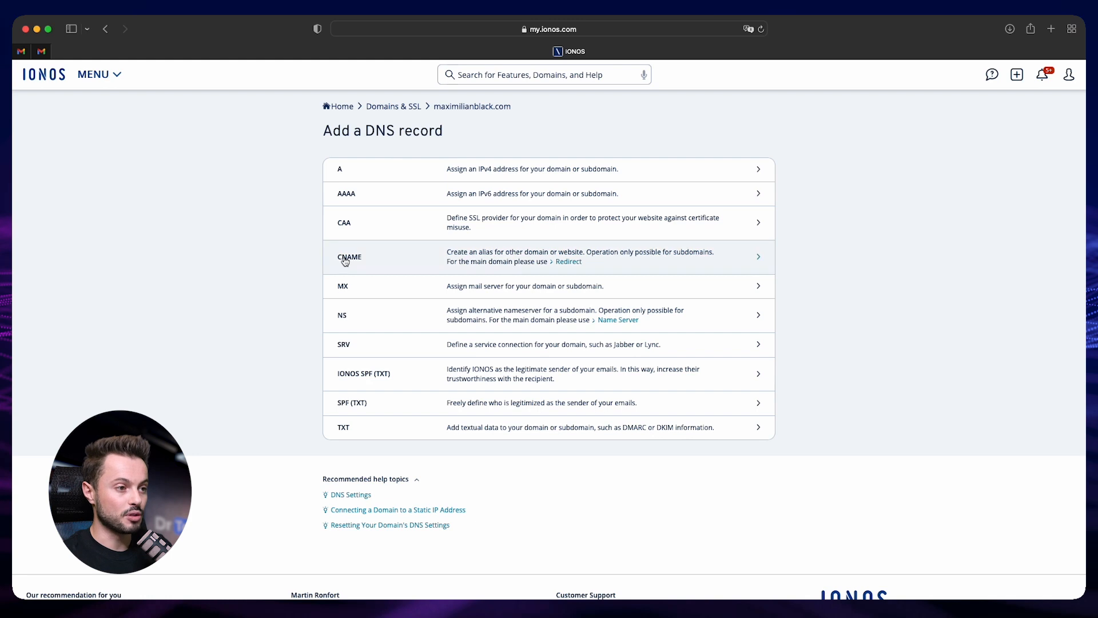
{"action": "left_click", "coordinate": [453, 260]}
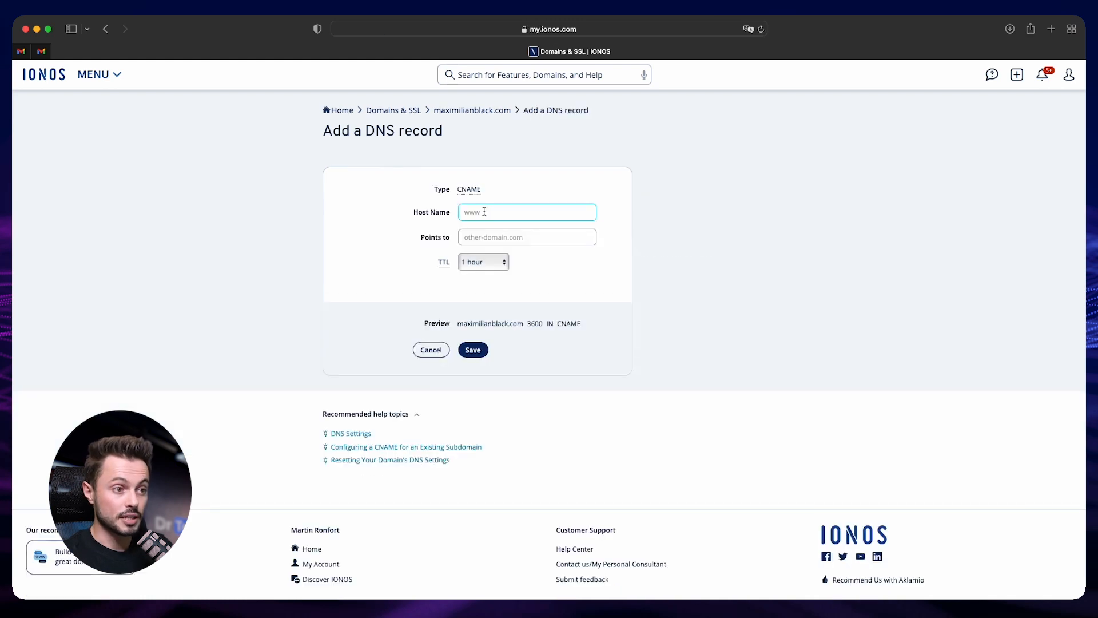
{"action": "type", "text": "www"}
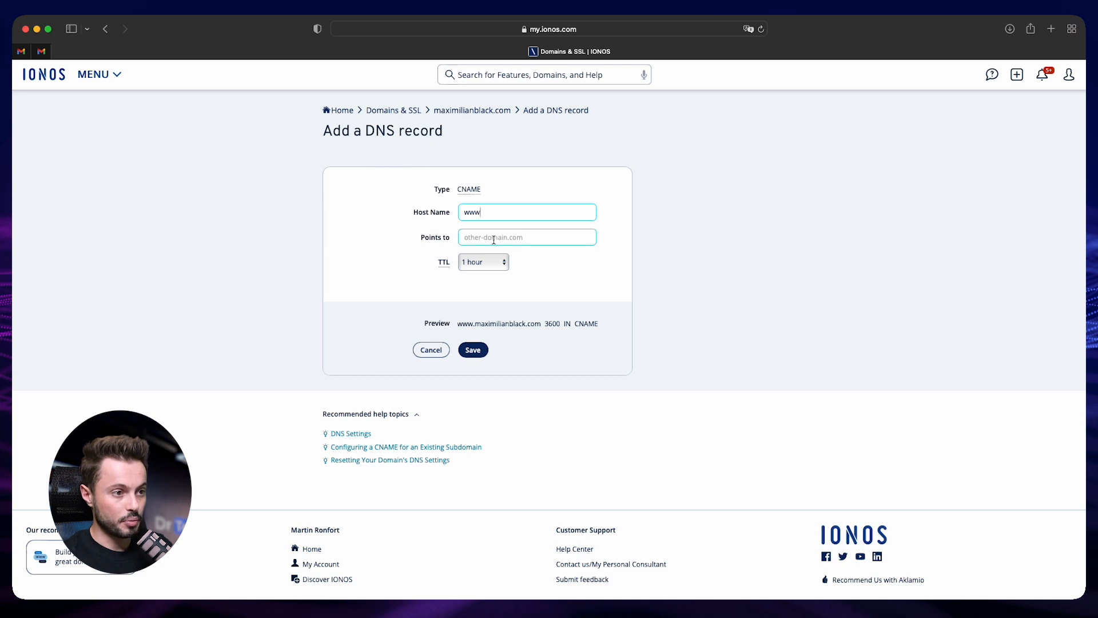
{"action": "left_click", "coordinate": [494, 240]}
{"action": "type", "text": "site.mydr.tech"}
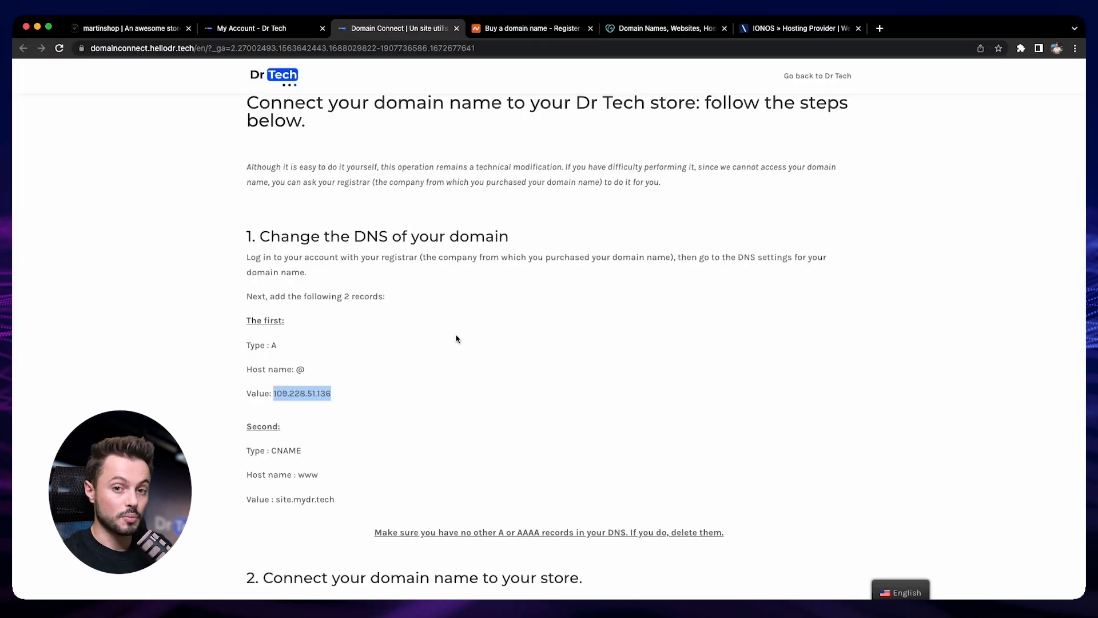
{"action": "left_click_drag", "start_coordinate": [275, 499], "coordinate": [351, 504]}
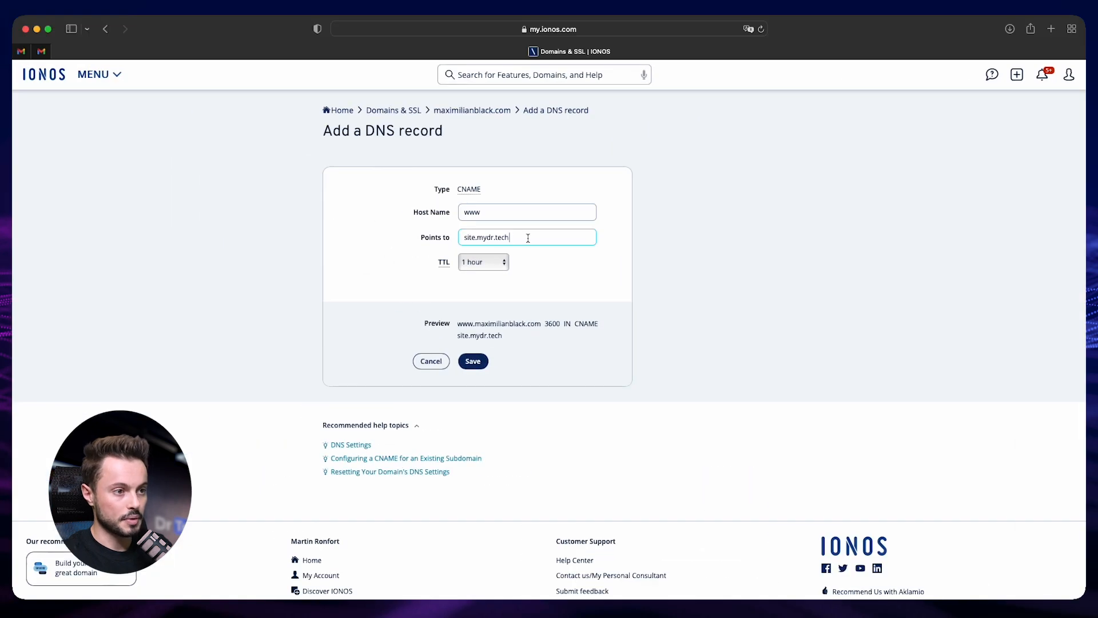
{"action": "left_click", "coordinate": [285, 315]}
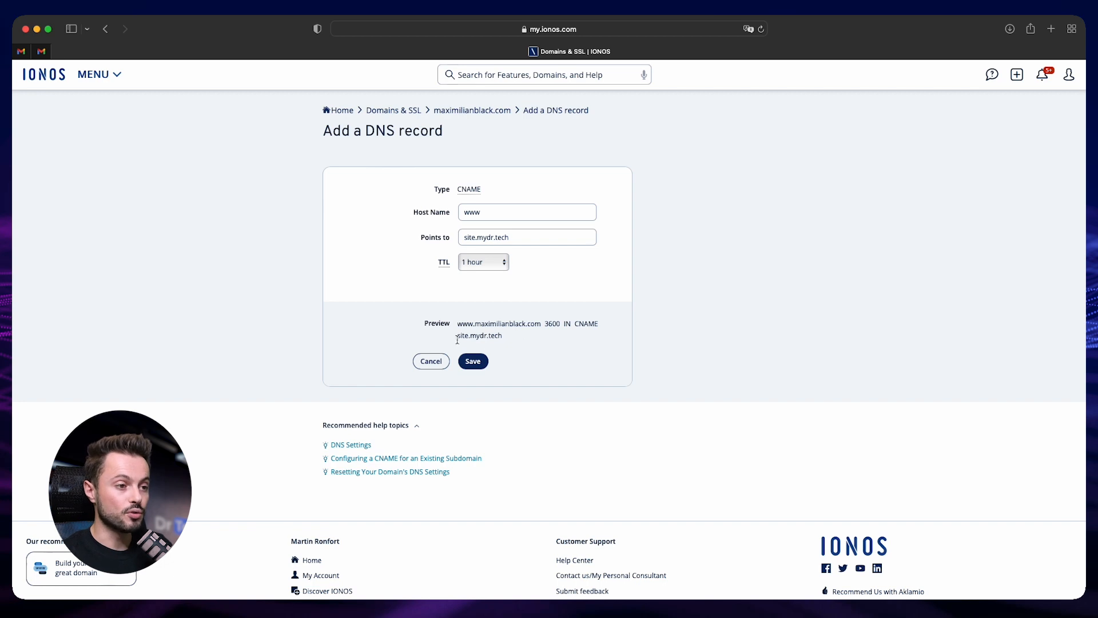
Examine the preview of the www CNAME record, including its host name and destination
{"action": "double_click", "coordinate": [473, 326]}
{"action": "left_click", "coordinate": [507, 331]}
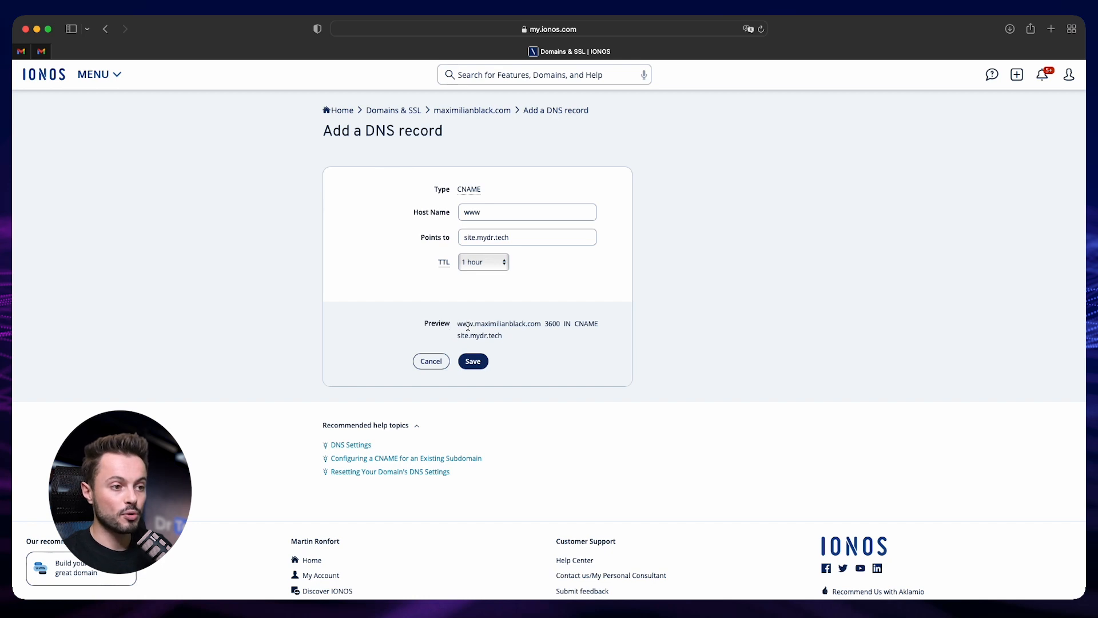
{"action": "left_click_drag", "start_coordinate": [481, 325], "coordinate": [599, 324]}
{"action": "left_click", "coordinate": [583, 328]}
{"action": "left_click", "coordinate": [463, 338]}
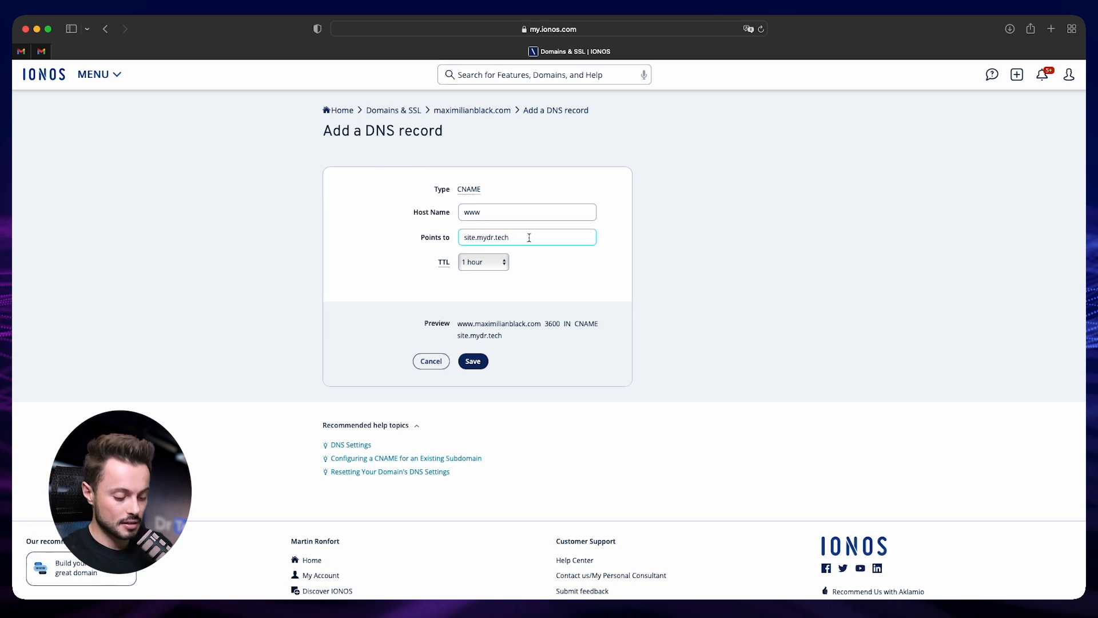
Try appending .maximilianblack.com to the CNAME record's site.mydr.tech destination and examine the record preview
{"action": "type", "text": "maximi"}
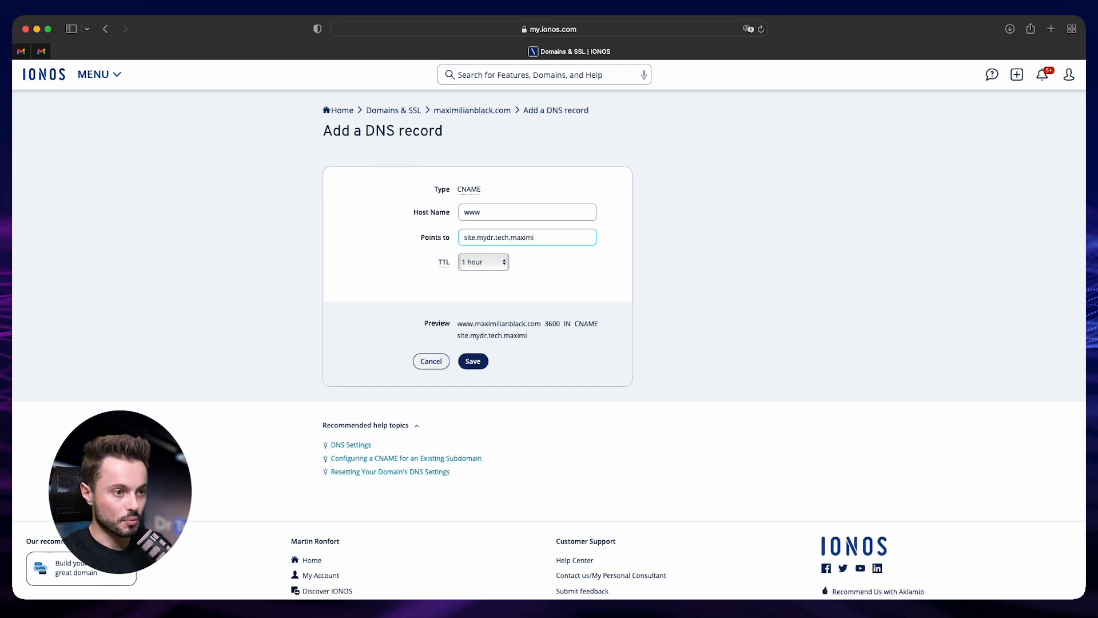
{"action": "type", "text": "lianblack.com"}
{"action": "left_click_drag", "start_coordinate": [458, 338], "coordinate": [583, 343]}
{"action": "left_click", "coordinate": [474, 331]}
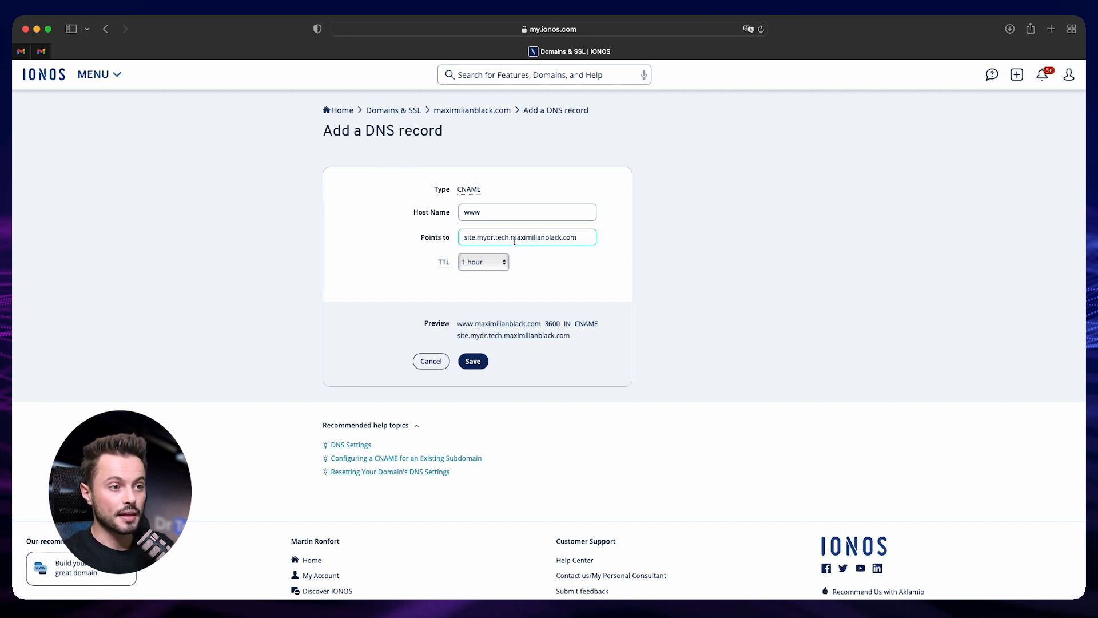
Remove the appended domain from the CNAME destination, leaving site.mydr.tech. with a trailing dot, and examine the preview
{"action": "left_click_drag", "start_coordinate": [512, 238], "coordinate": [515, 247]}
{"action": "key", "text": "BackSpace"}
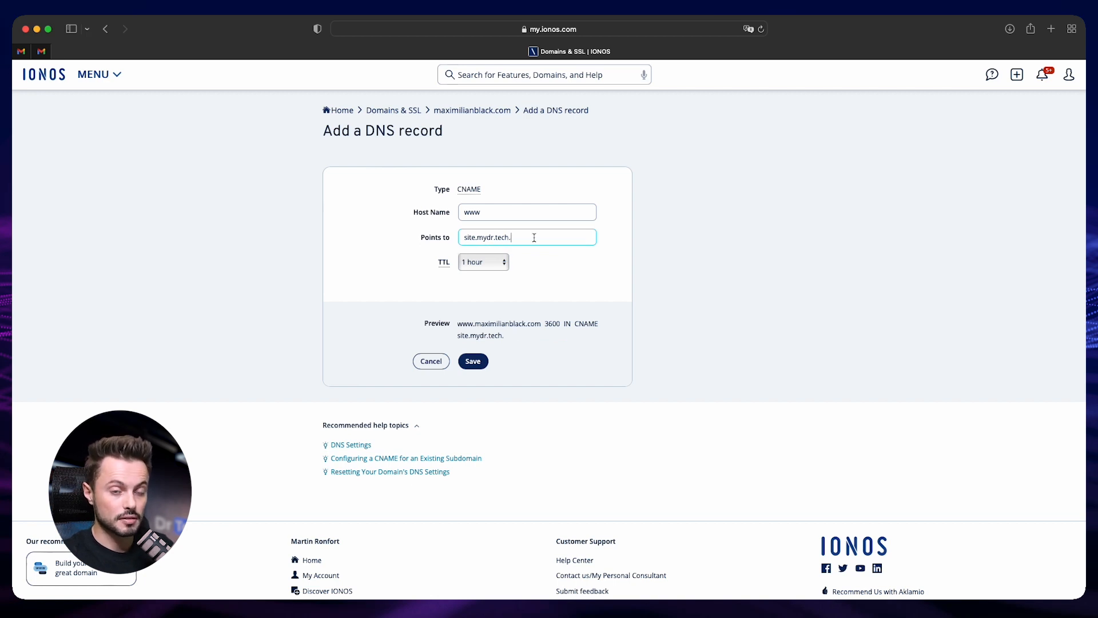
{"action": "left_click_drag", "start_coordinate": [516, 240], "coordinate": [441, 239]}
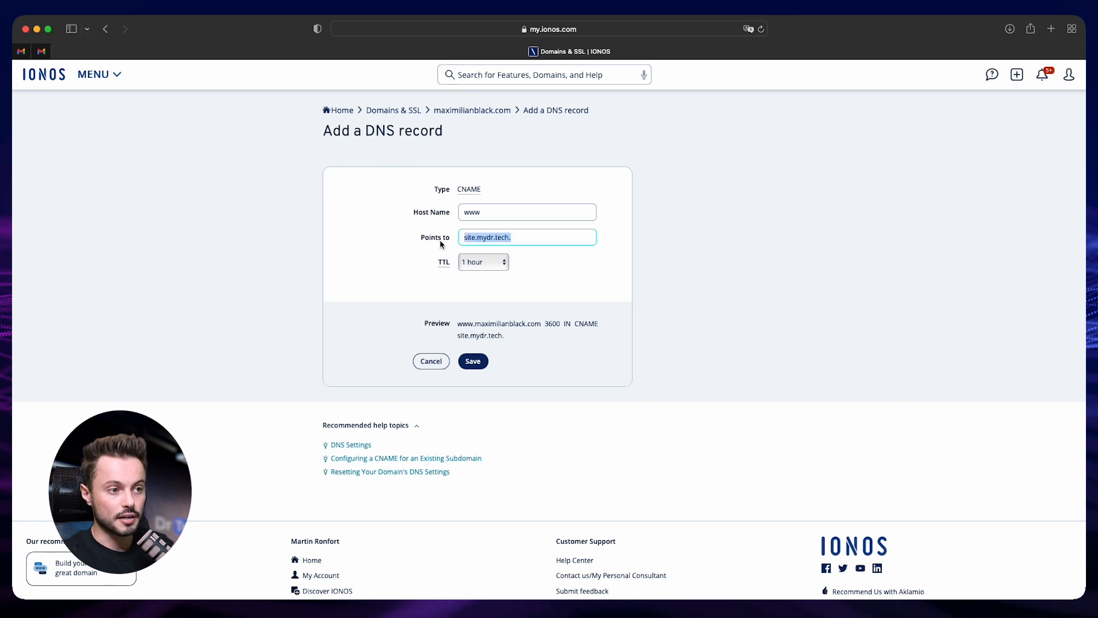
{"action": "left_click", "coordinate": [522, 241]}
{"action": "left_click", "coordinate": [513, 331]}
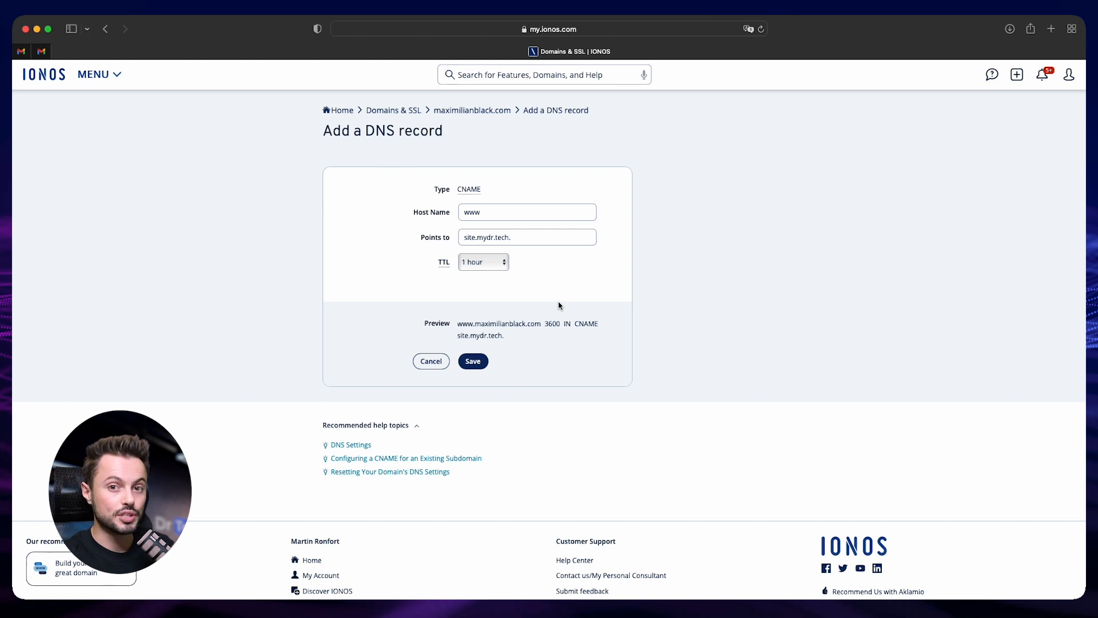
Remove the trailing dot so the www CNAME record points to site.mydr.tech, and save the record
{"action": "key", "text": "BackSpace"}
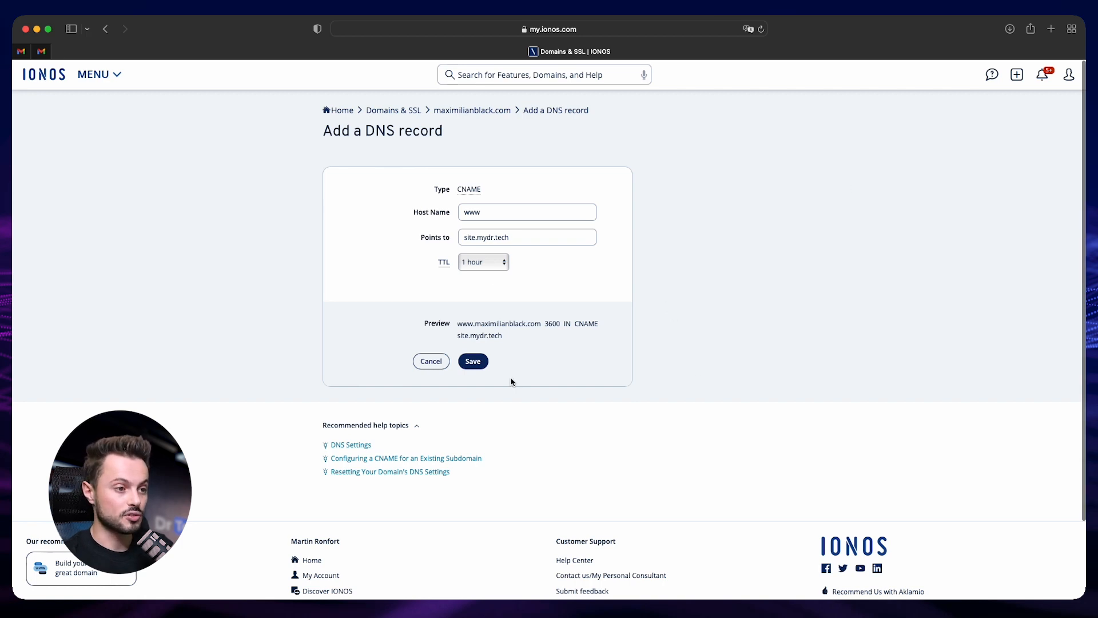
{"action": "left_click", "coordinate": [471, 362]}
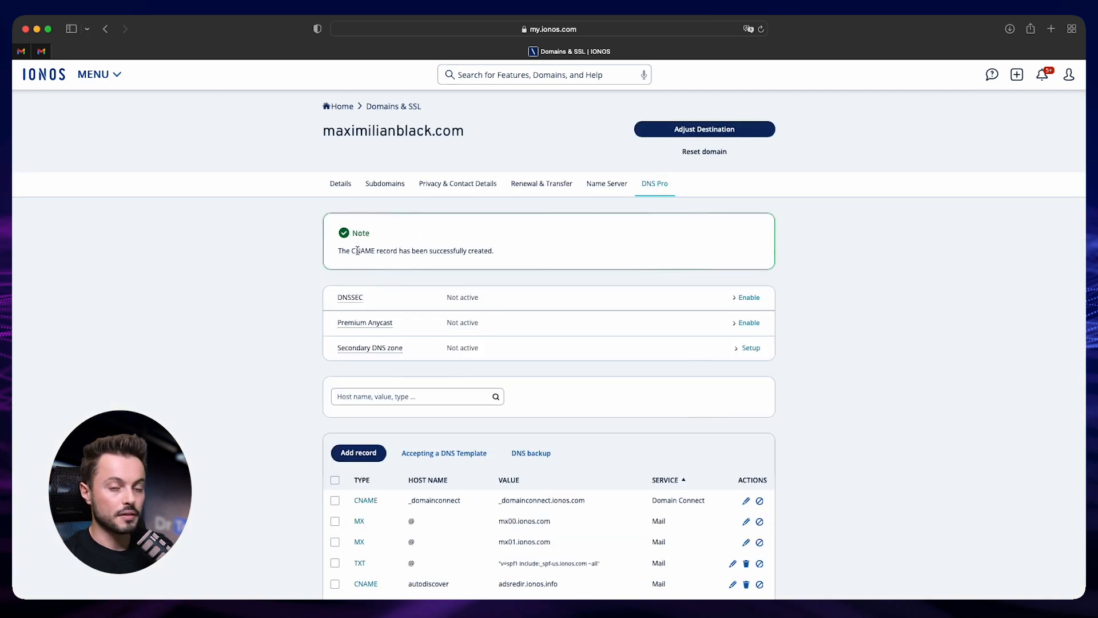
{"action": "left_click_drag", "start_coordinate": [346, 251], "coordinate": [433, 250]}
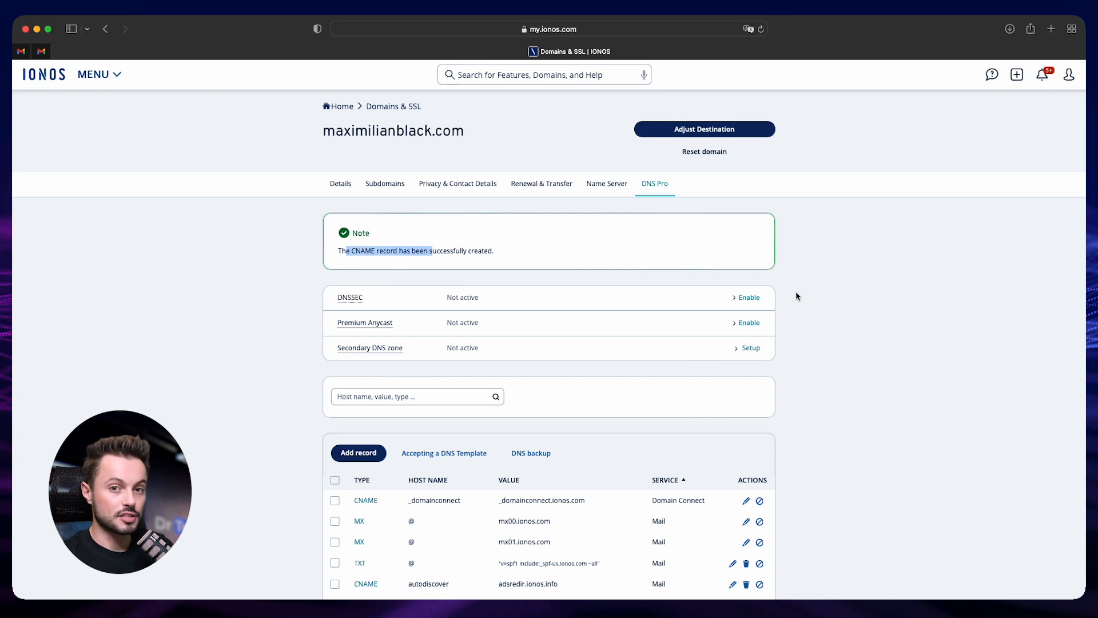
Check the domain's A and CNAME records against the Dr Tech instructions in Chrome, including the note on other A or AAAA records
{"action": "scroll", "coordinate": [783, 292], "scroll_direction": "down", "scroll_amount": 3}
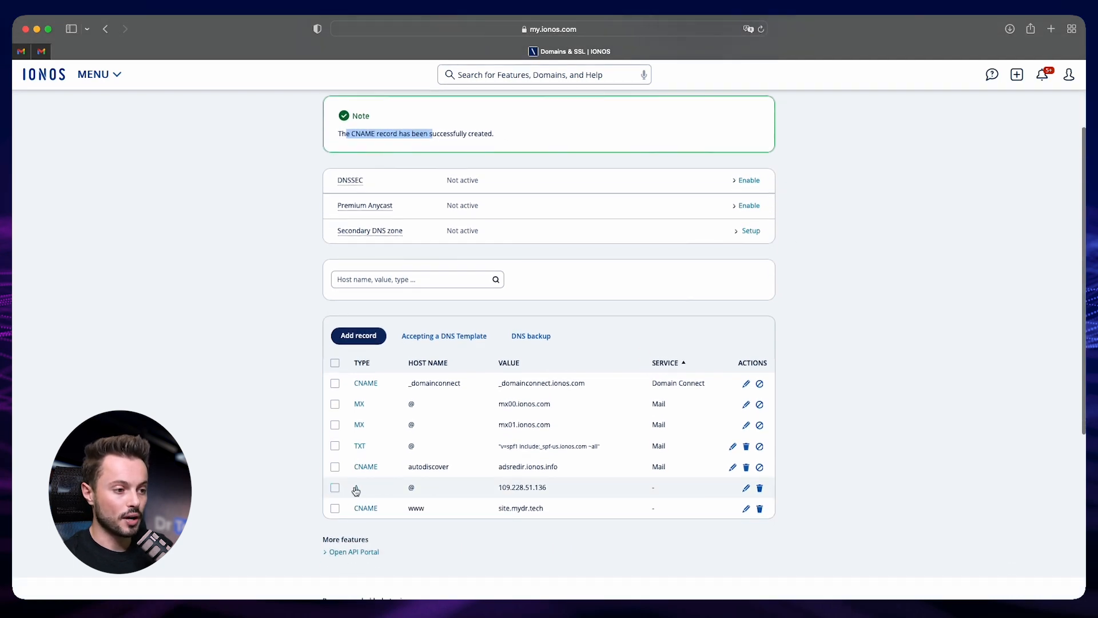
{"action": "left_click", "coordinate": [502, 487]}
{"action": "key", "text": "super+Tab"}
{"action": "left_click", "coordinate": [452, 475]}
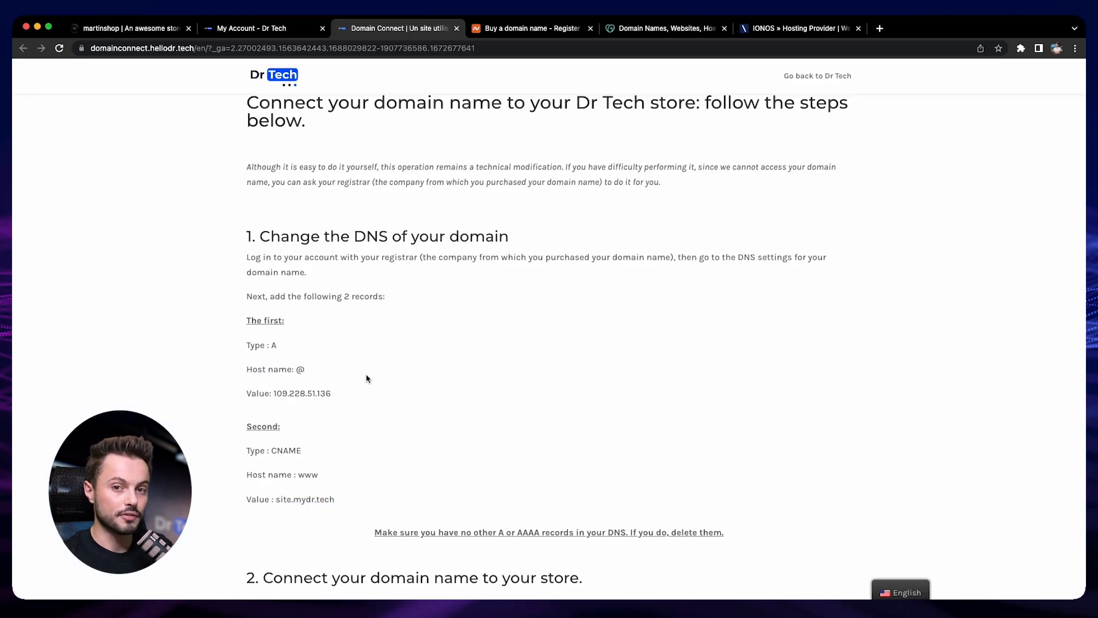
{"action": "scroll", "coordinate": [385, 375], "scroll_direction": "down", "scroll_amount": 2}
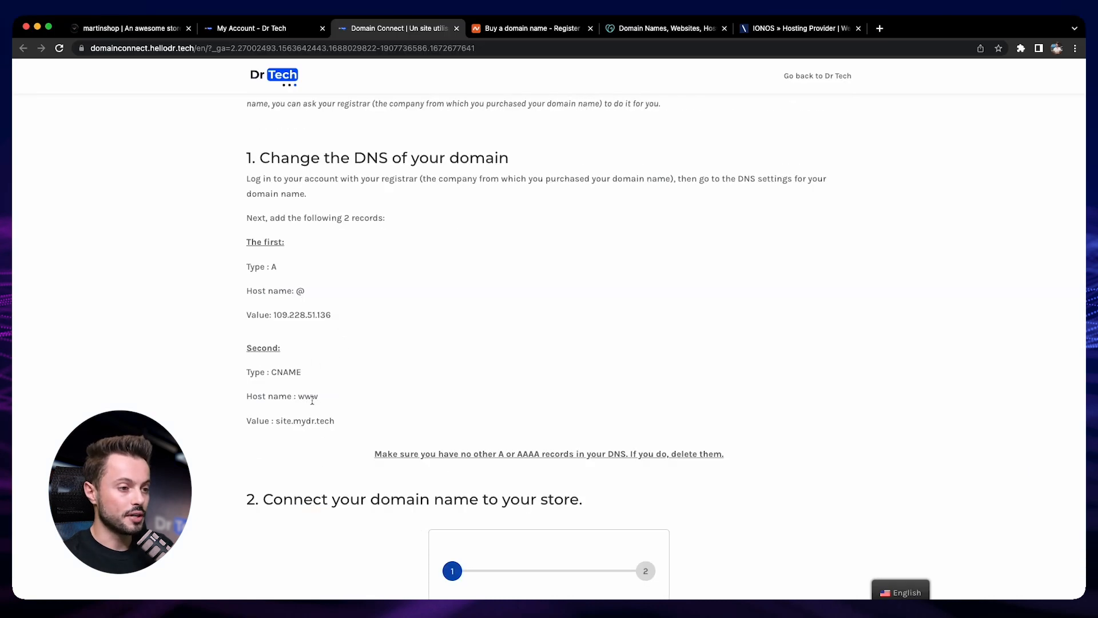
{"action": "scroll", "coordinate": [312, 400], "scroll_direction": "down", "scroll_amount": 1}
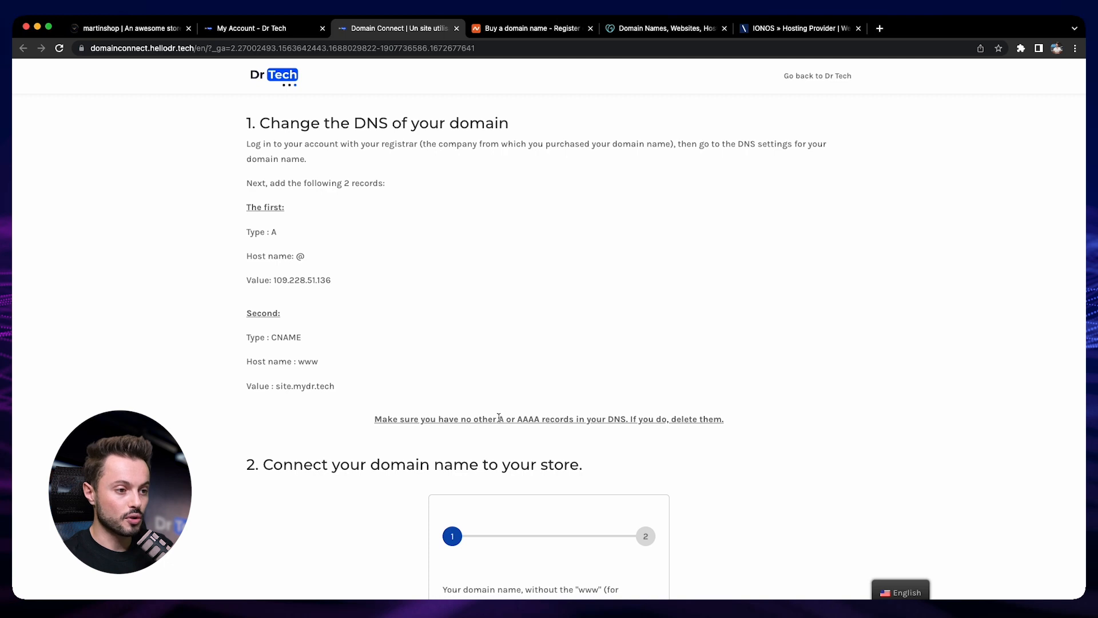
{"action": "left_click_drag", "start_coordinate": [517, 419], "coordinate": [539, 419]}
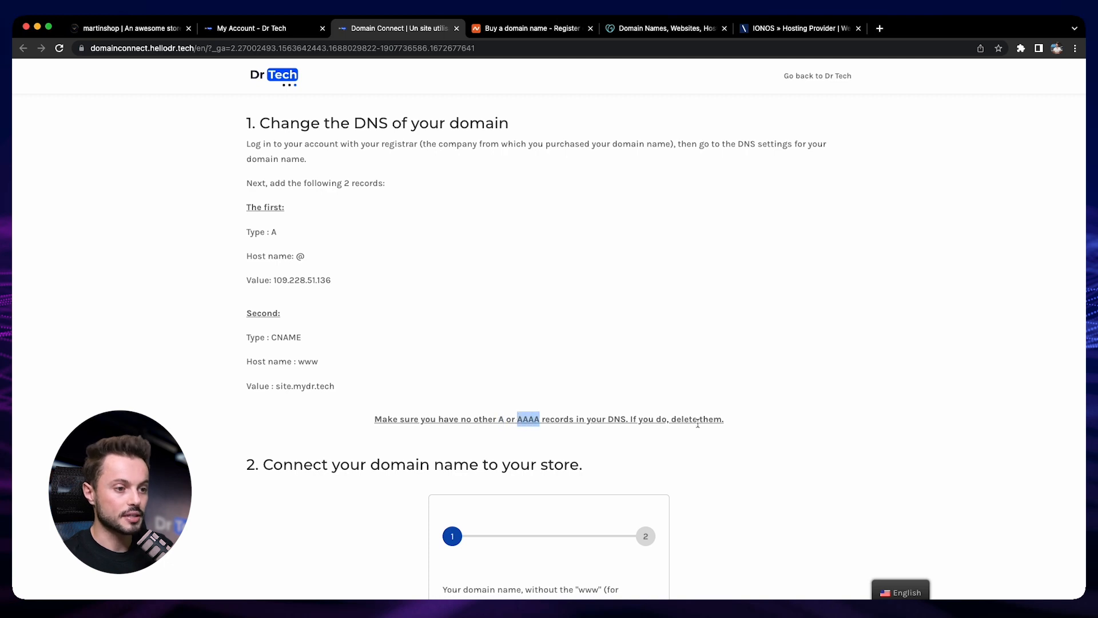
{"action": "left_click", "coordinate": [812, 448]}
Connect the domain maximilianblack.com, without www, to the martinshop store
{"action": "scroll", "coordinate": [589, 576], "scroll_direction": "down", "scroll_amount": 3}
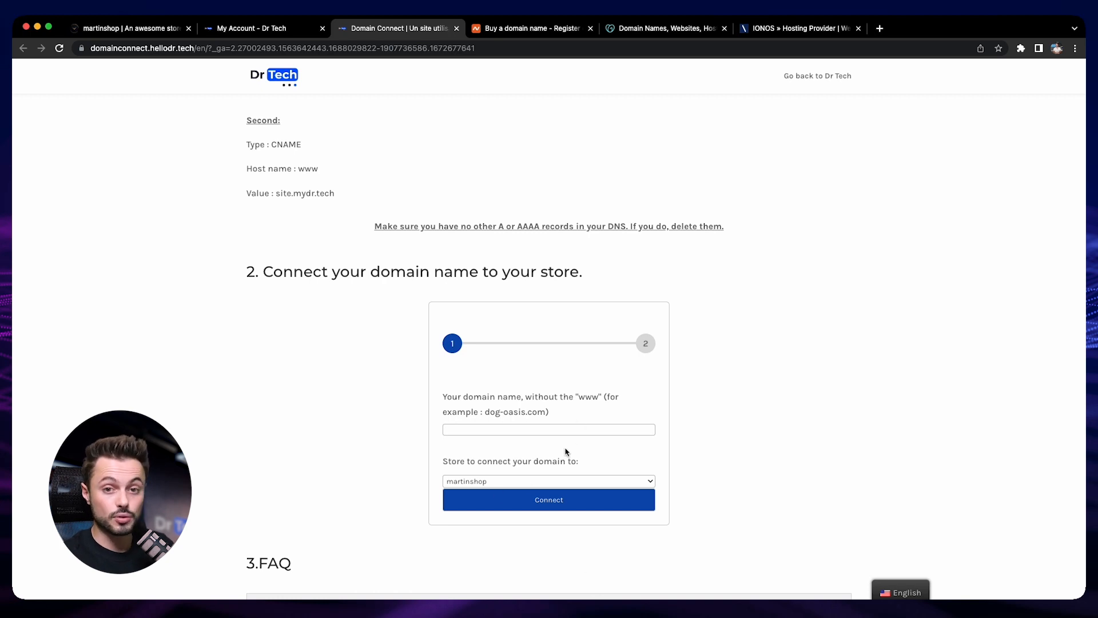
{"action": "left_click", "coordinate": [584, 428]}
{"action": "left_click", "coordinate": [657, 424]}
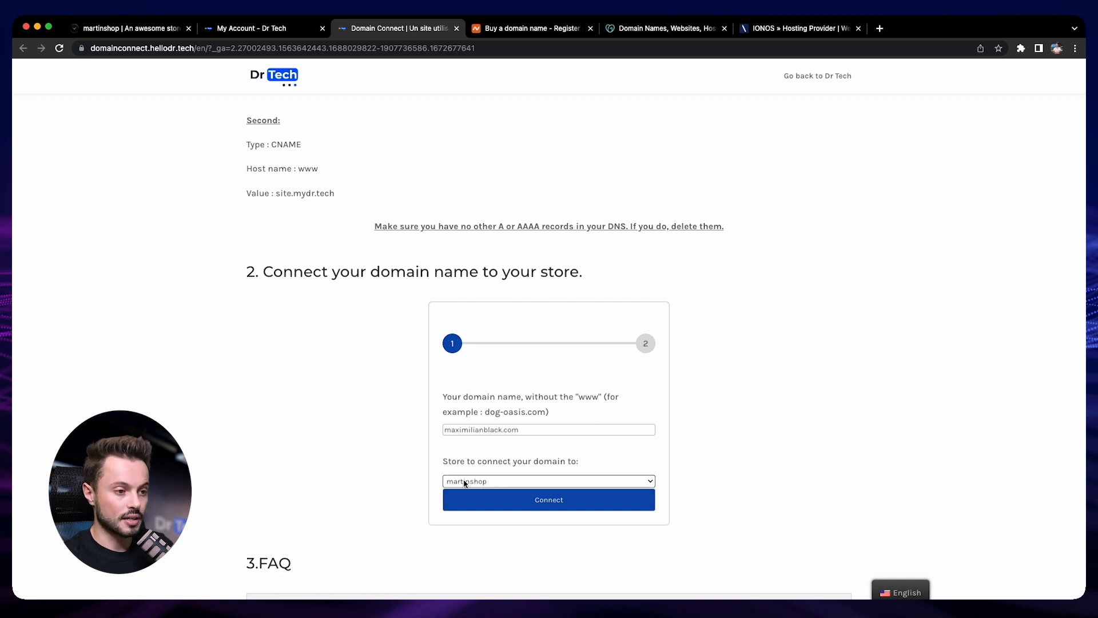
{"action": "left_click", "coordinate": [553, 506]}
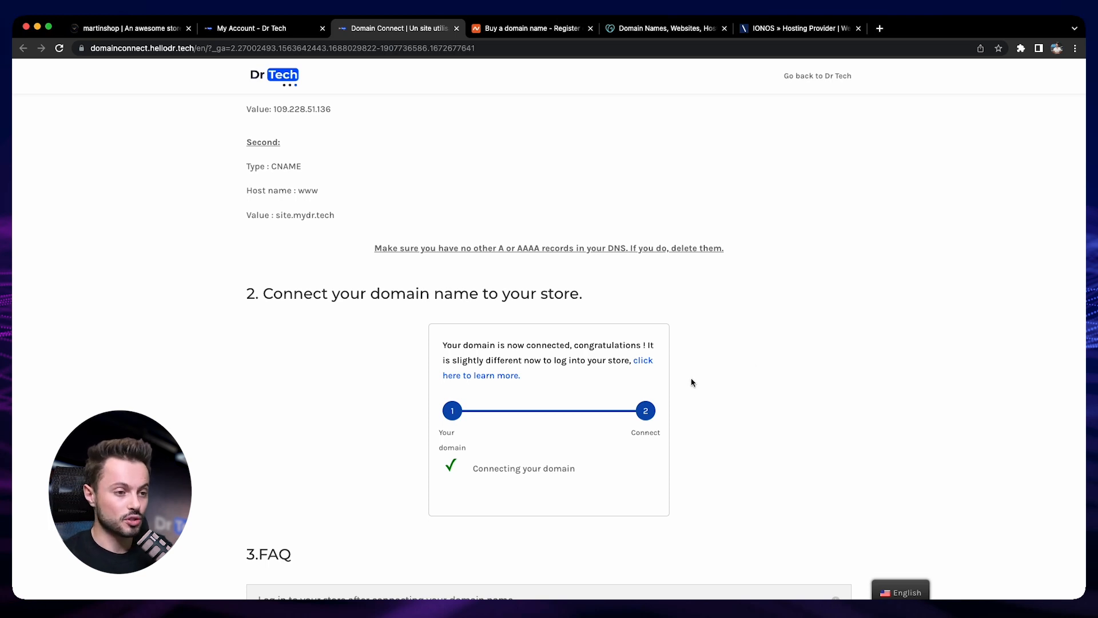
Read the FAQ answer on logging in to the store after connecting the domain, including the /my-account address
{"action": "scroll", "coordinate": [693, 380], "scroll_direction": "up", "scroll_amount": 1}
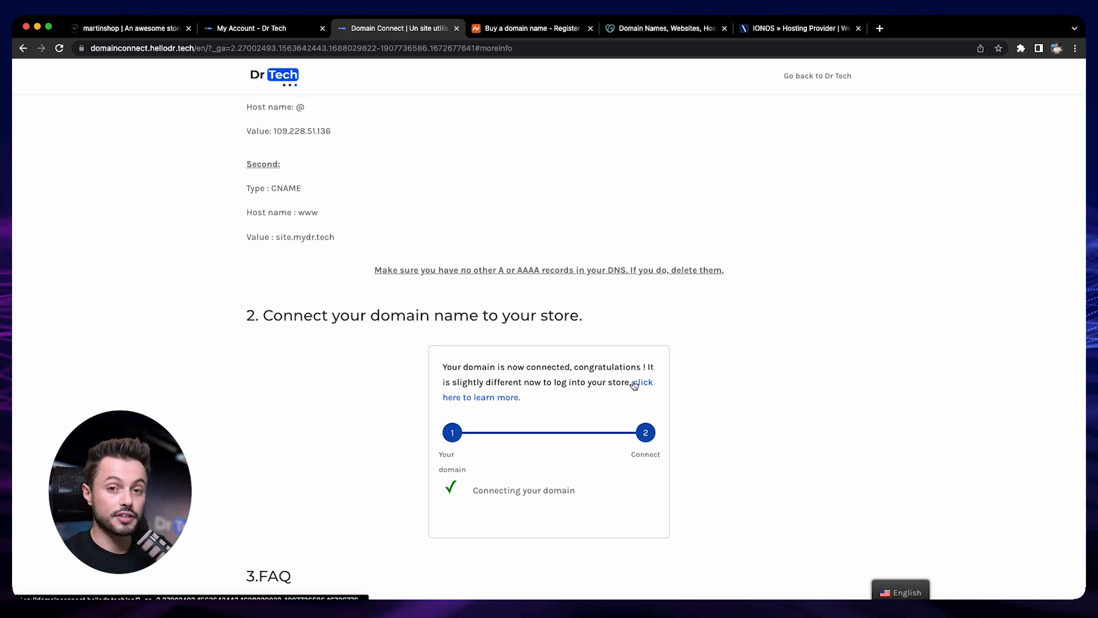
{"action": "left_click", "coordinate": [634, 383]}
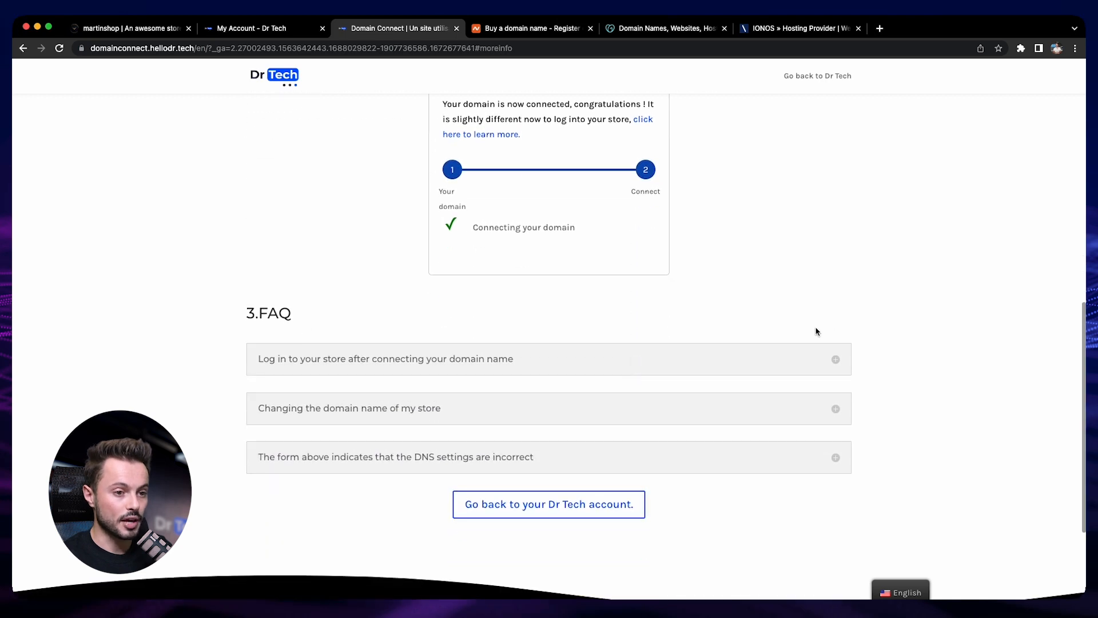
{"action": "left_click", "coordinate": [831, 361]}
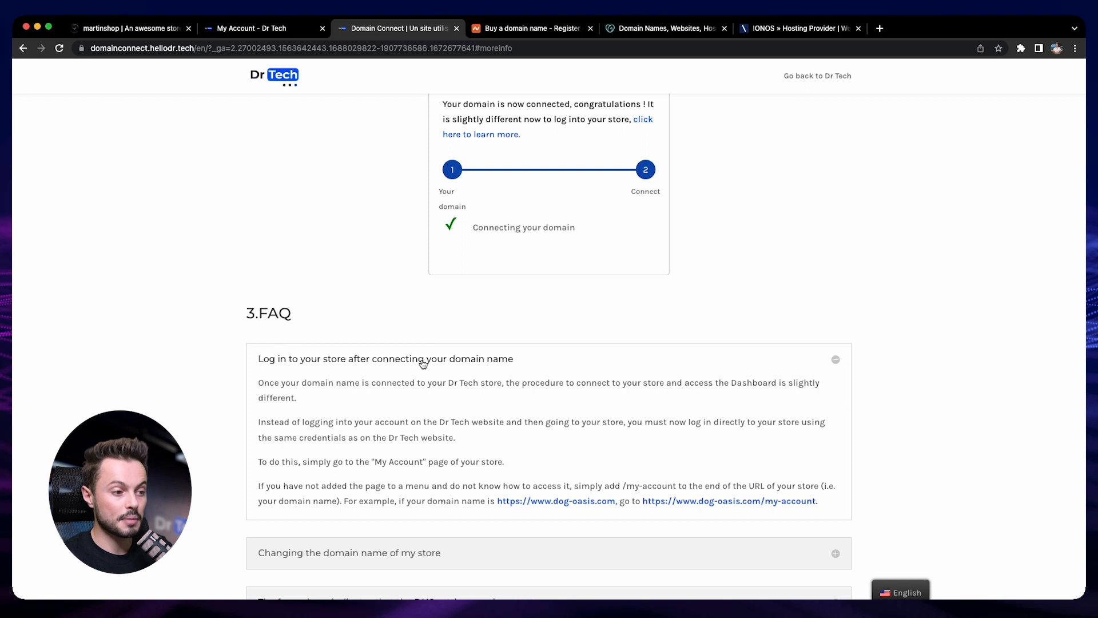
{"action": "scroll", "coordinate": [423, 363], "scroll_direction": "down", "scroll_amount": 1}
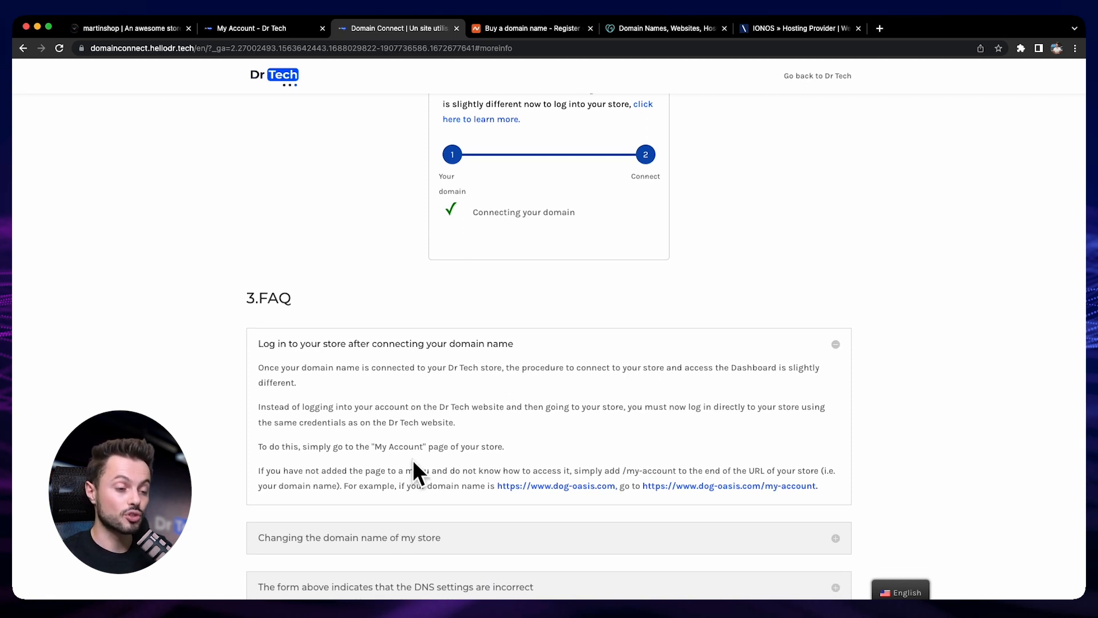
{"action": "left_click_drag", "start_coordinate": [759, 486], "coordinate": [826, 491]}
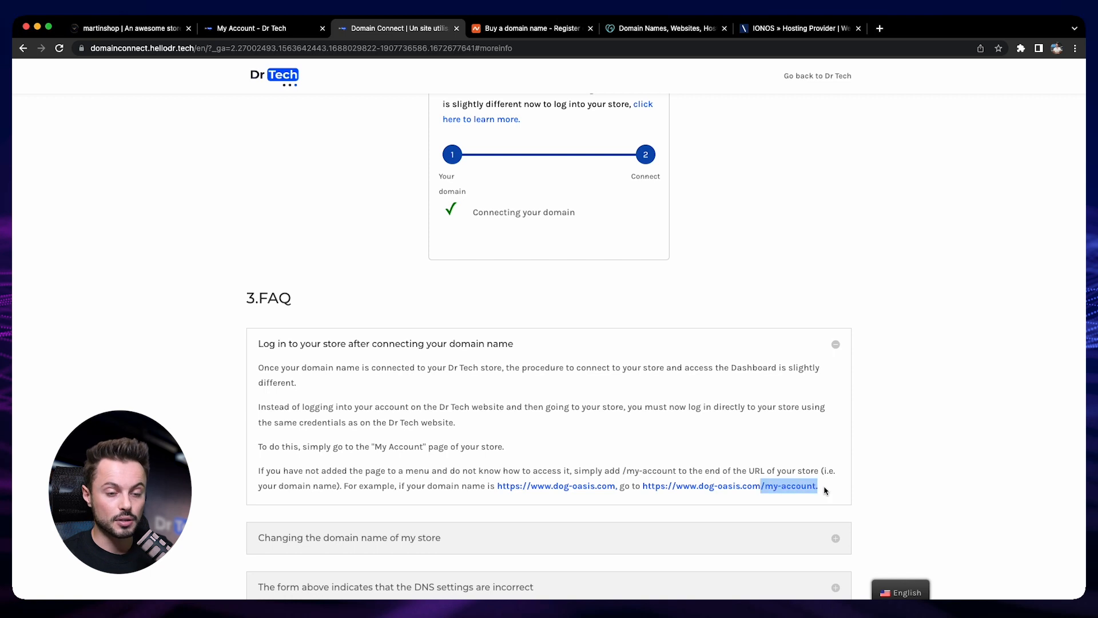
{"action": "left_click", "coordinate": [827, 489]}
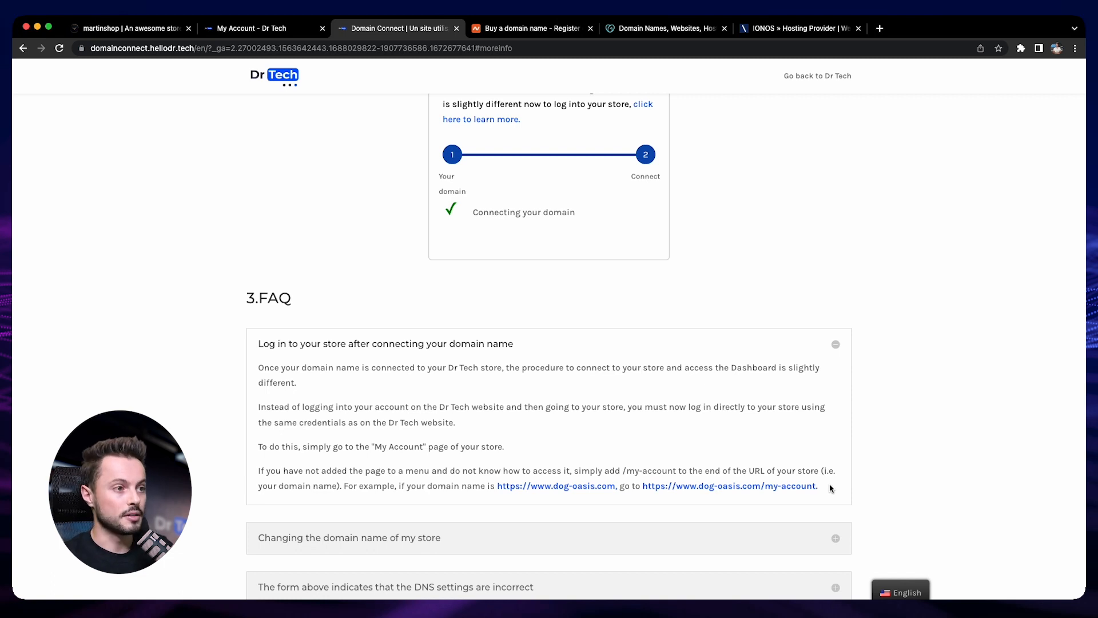
Switch to the martinshop storefront and reload it
{"action": "left_click", "coordinate": [146, 33]}
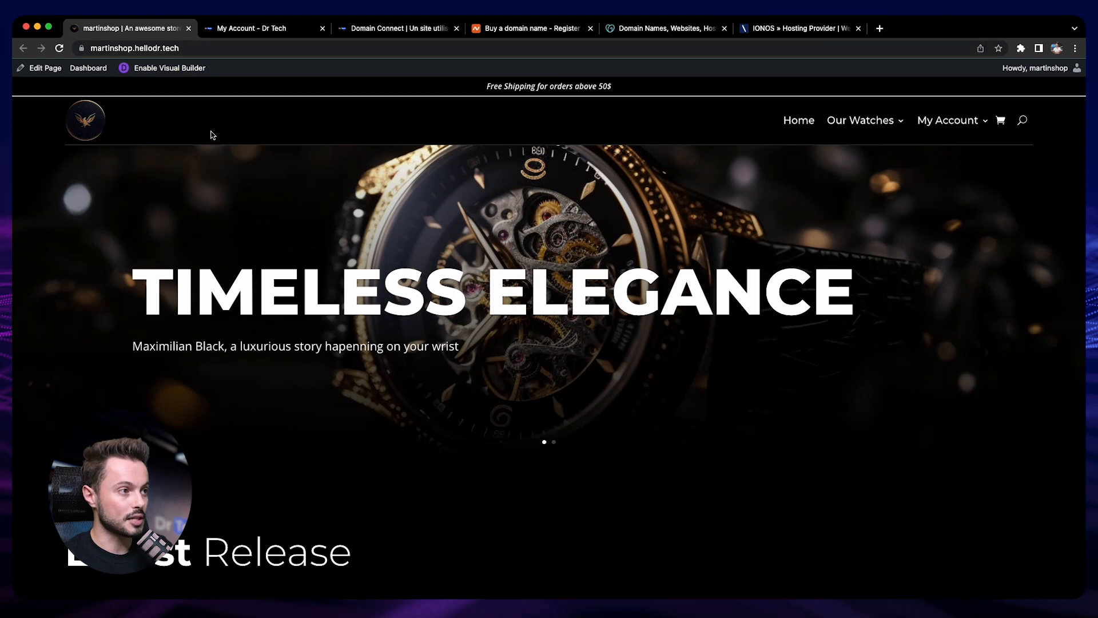
{"action": "left_click", "coordinate": [59, 48]}
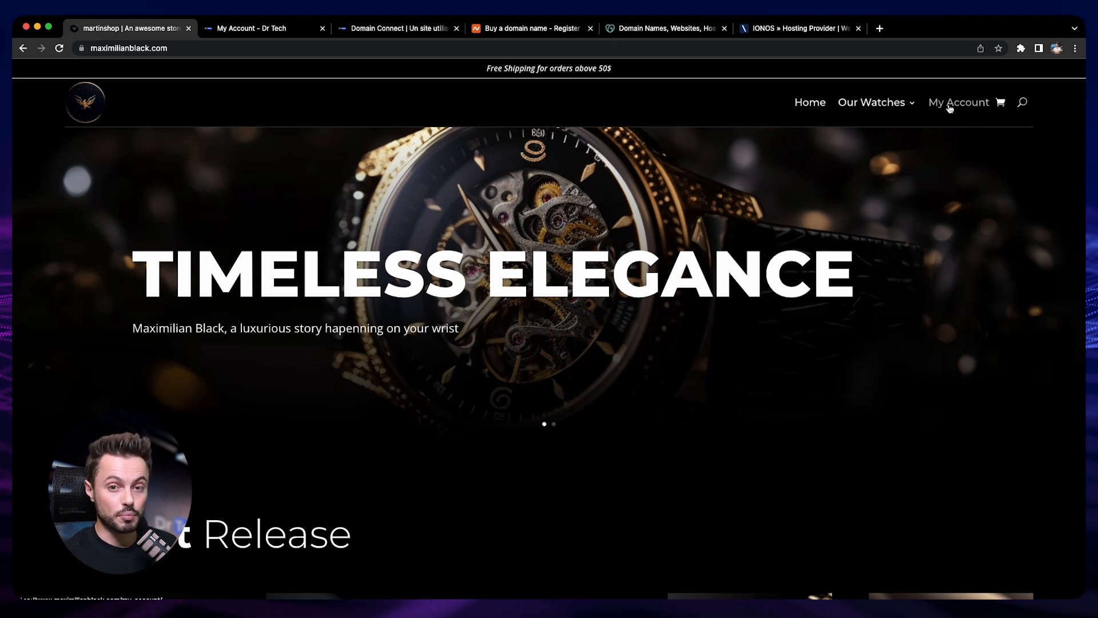
Open the /my-account page on maximilianblack.com and log in with the store account's username and password
{"action": "left_click", "coordinate": [312, 48]}
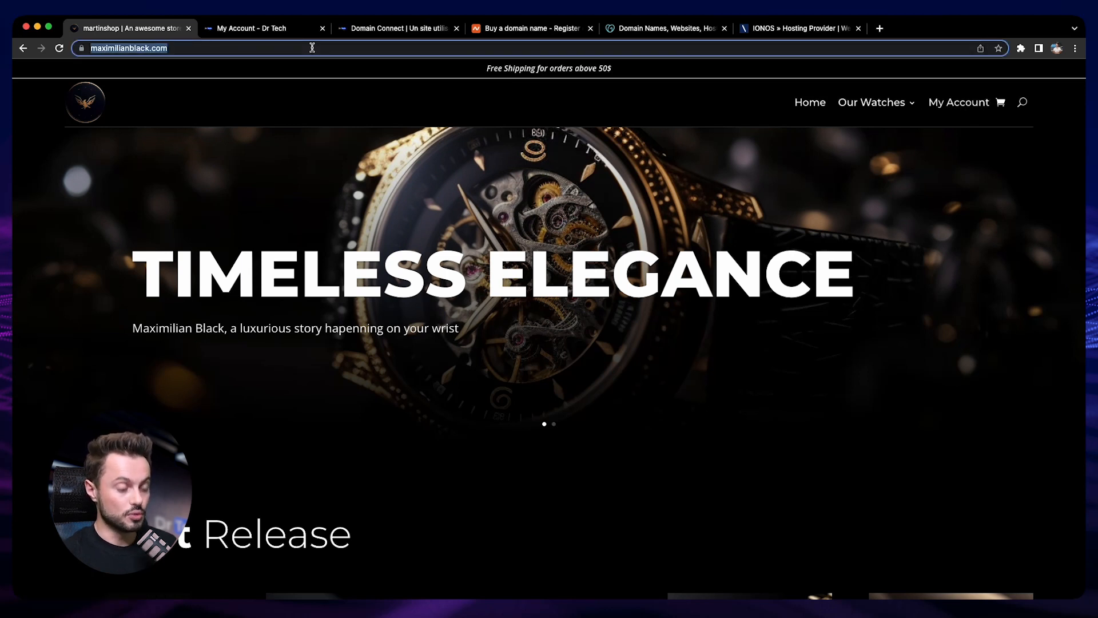
{"action": "type", "text": "/my-account"}
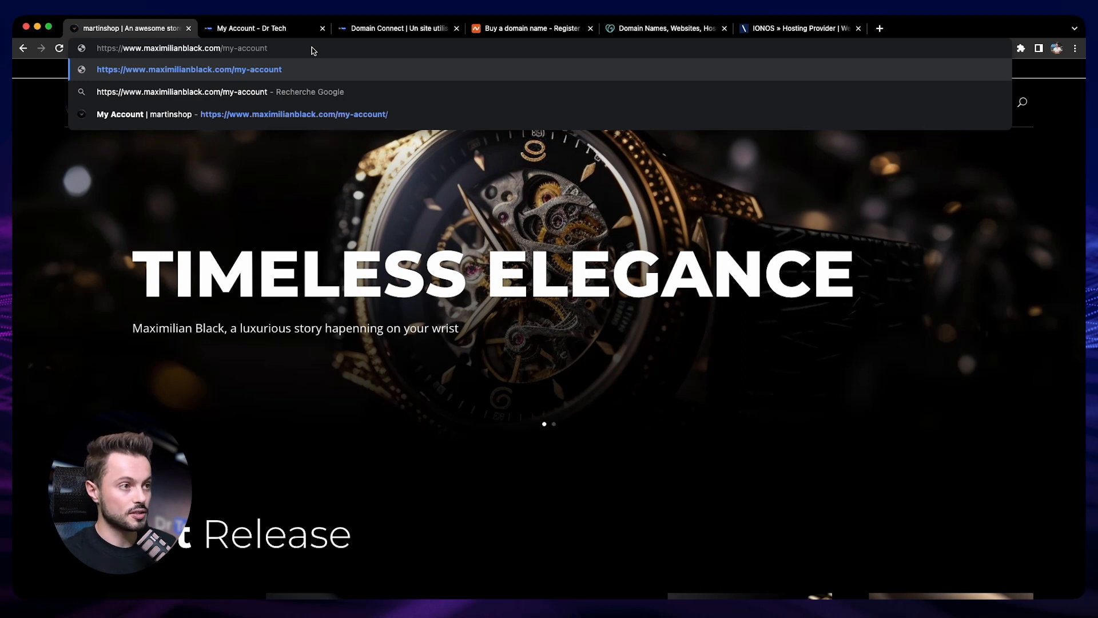
{"action": "key", "text": "Return"}
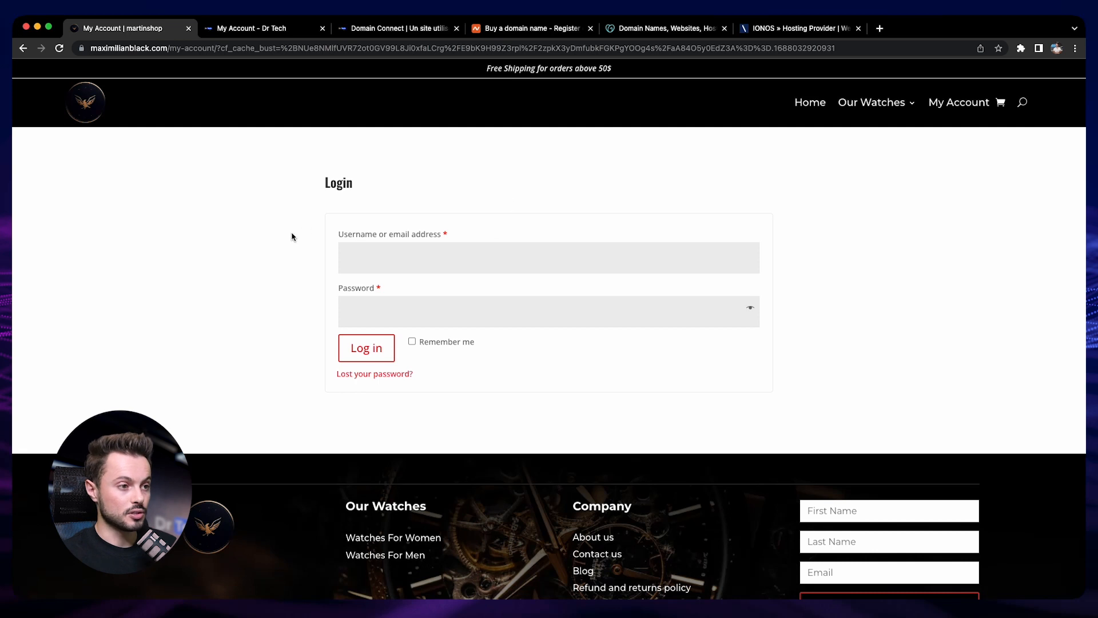
{"action": "left_click", "coordinate": [402, 253]}
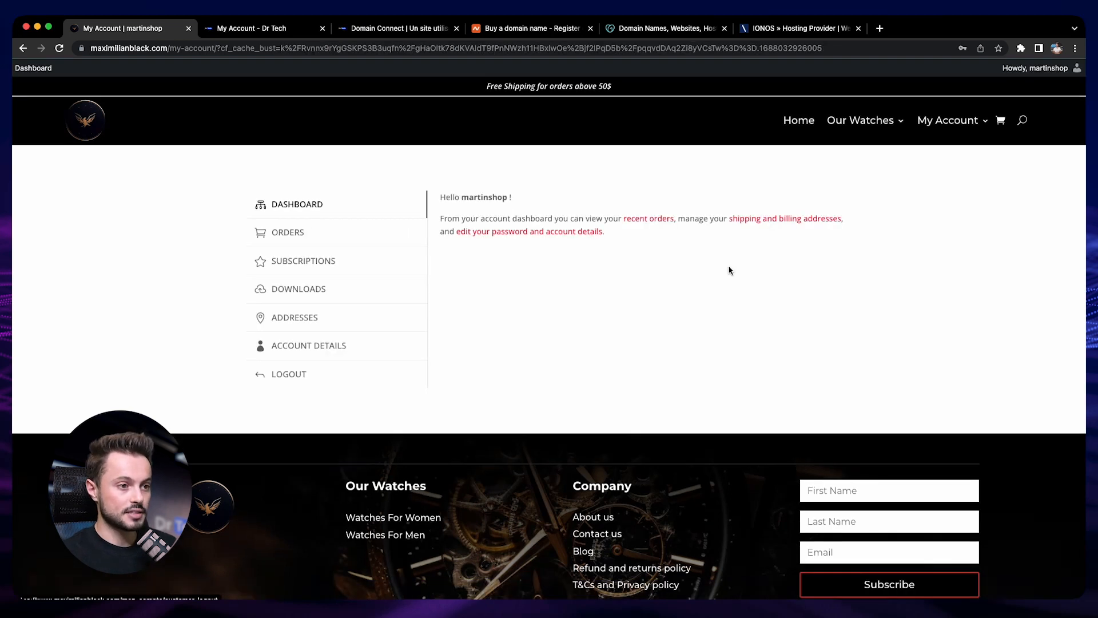